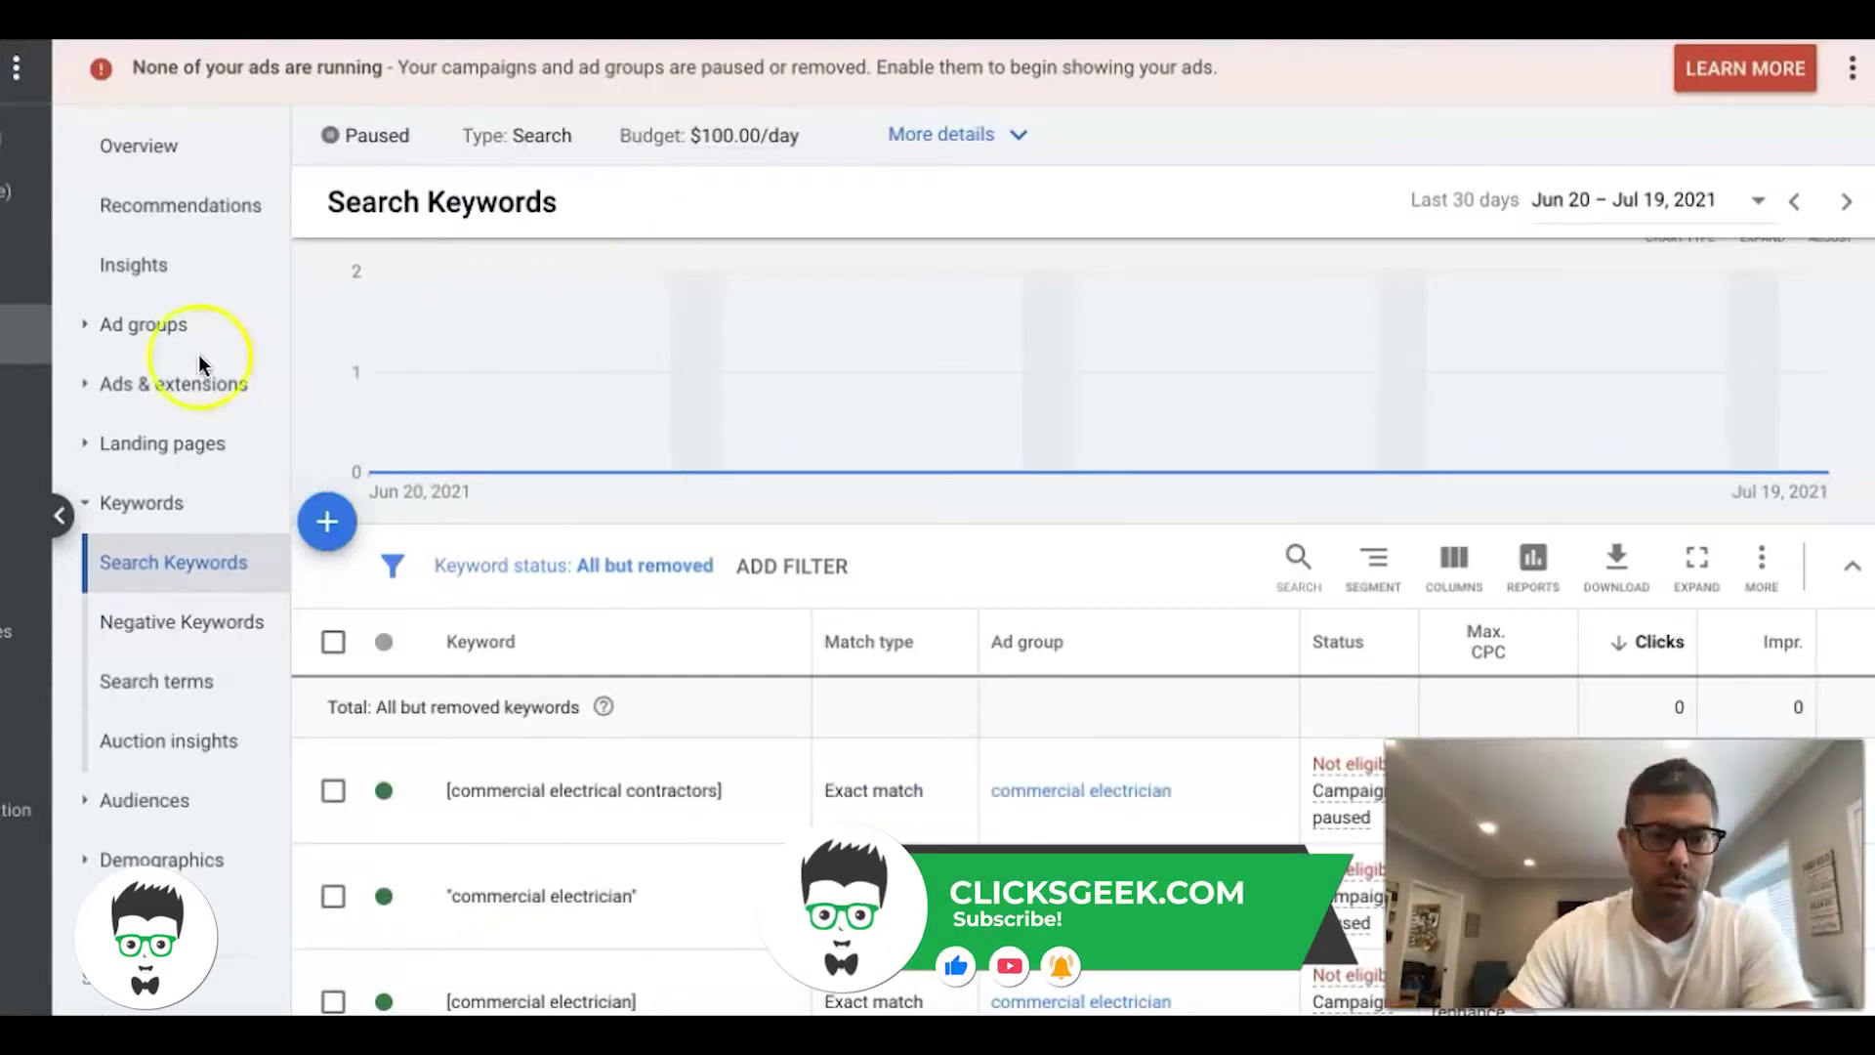
- Browse the campaign's ad groups table, from ceiling fan installation down past emergency electrician
{"action": "left_click", "coordinate": [151, 335]}
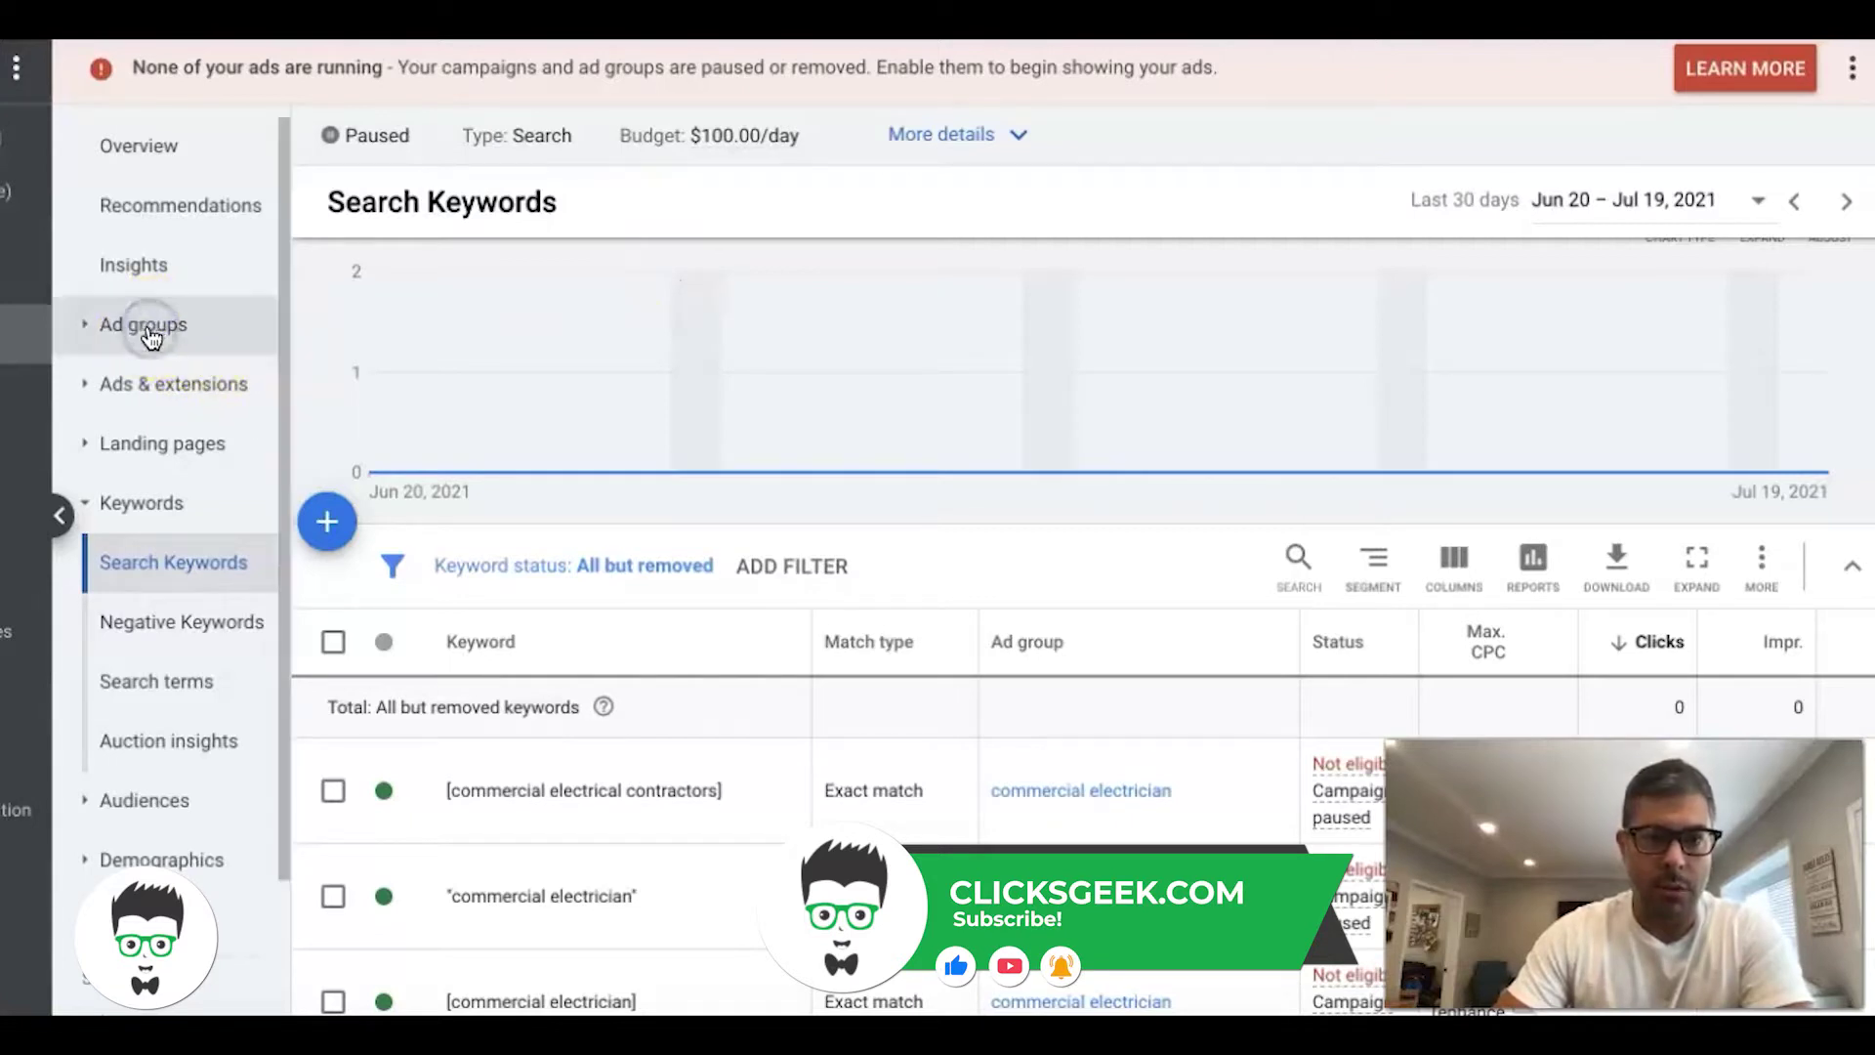
{"action": "scroll", "coordinate": [356, 578], "scroll_direction": "down", "scroll_amount": 1}
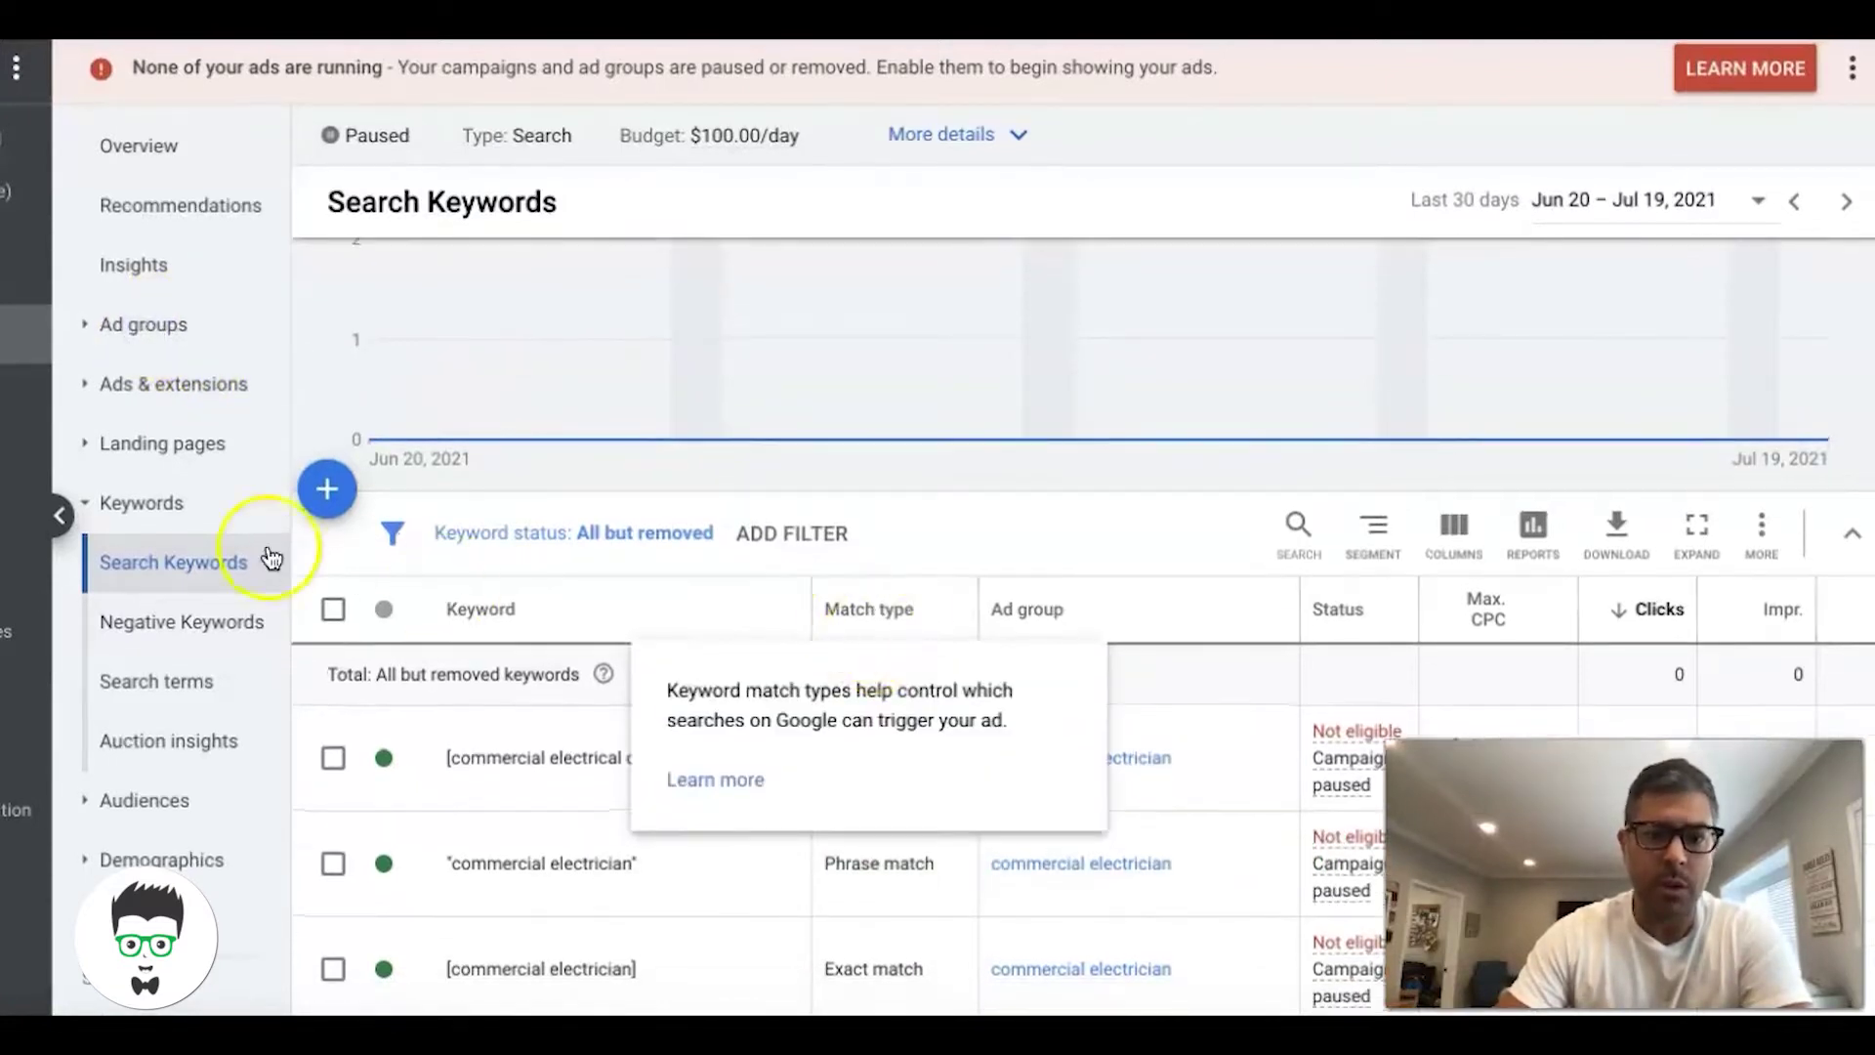
{"action": "scroll", "coordinate": [730, 690], "scroll_direction": "down", "scroll_amount": 5}
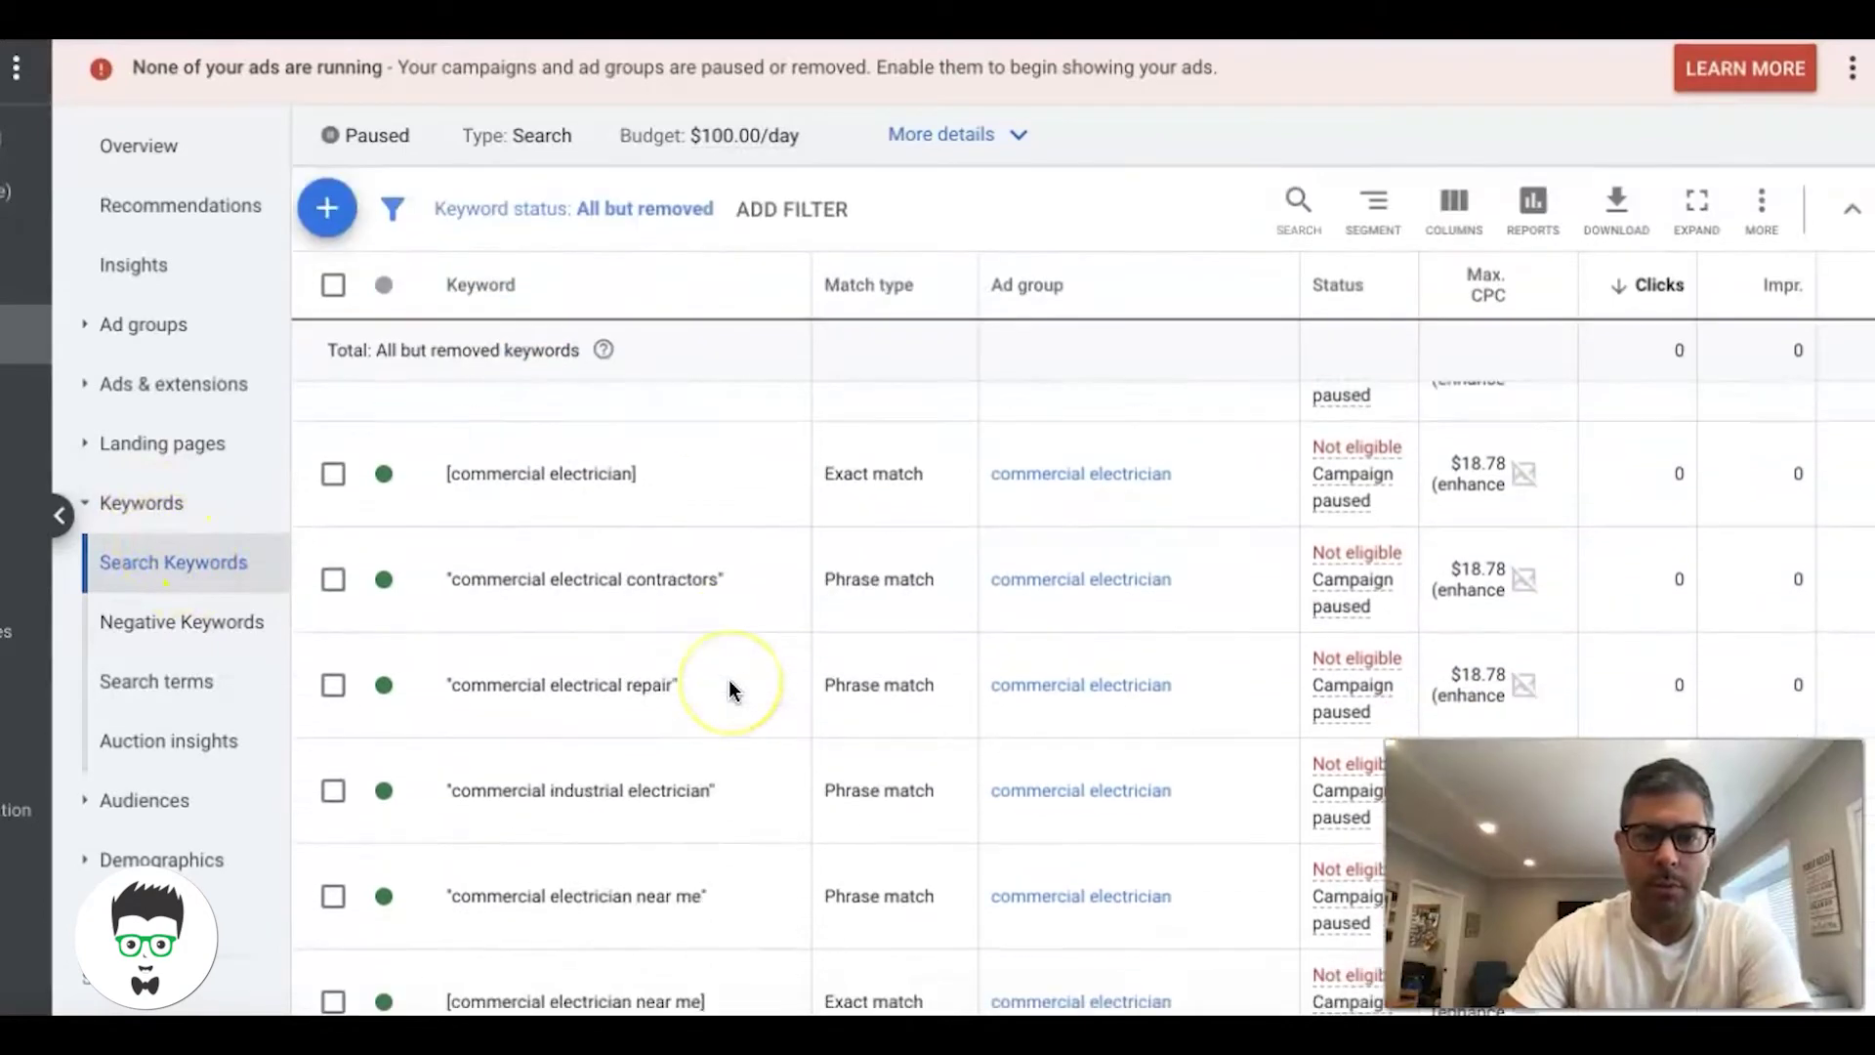
{"action": "scroll", "coordinate": [733, 689], "scroll_direction": "down", "scroll_amount": 15}
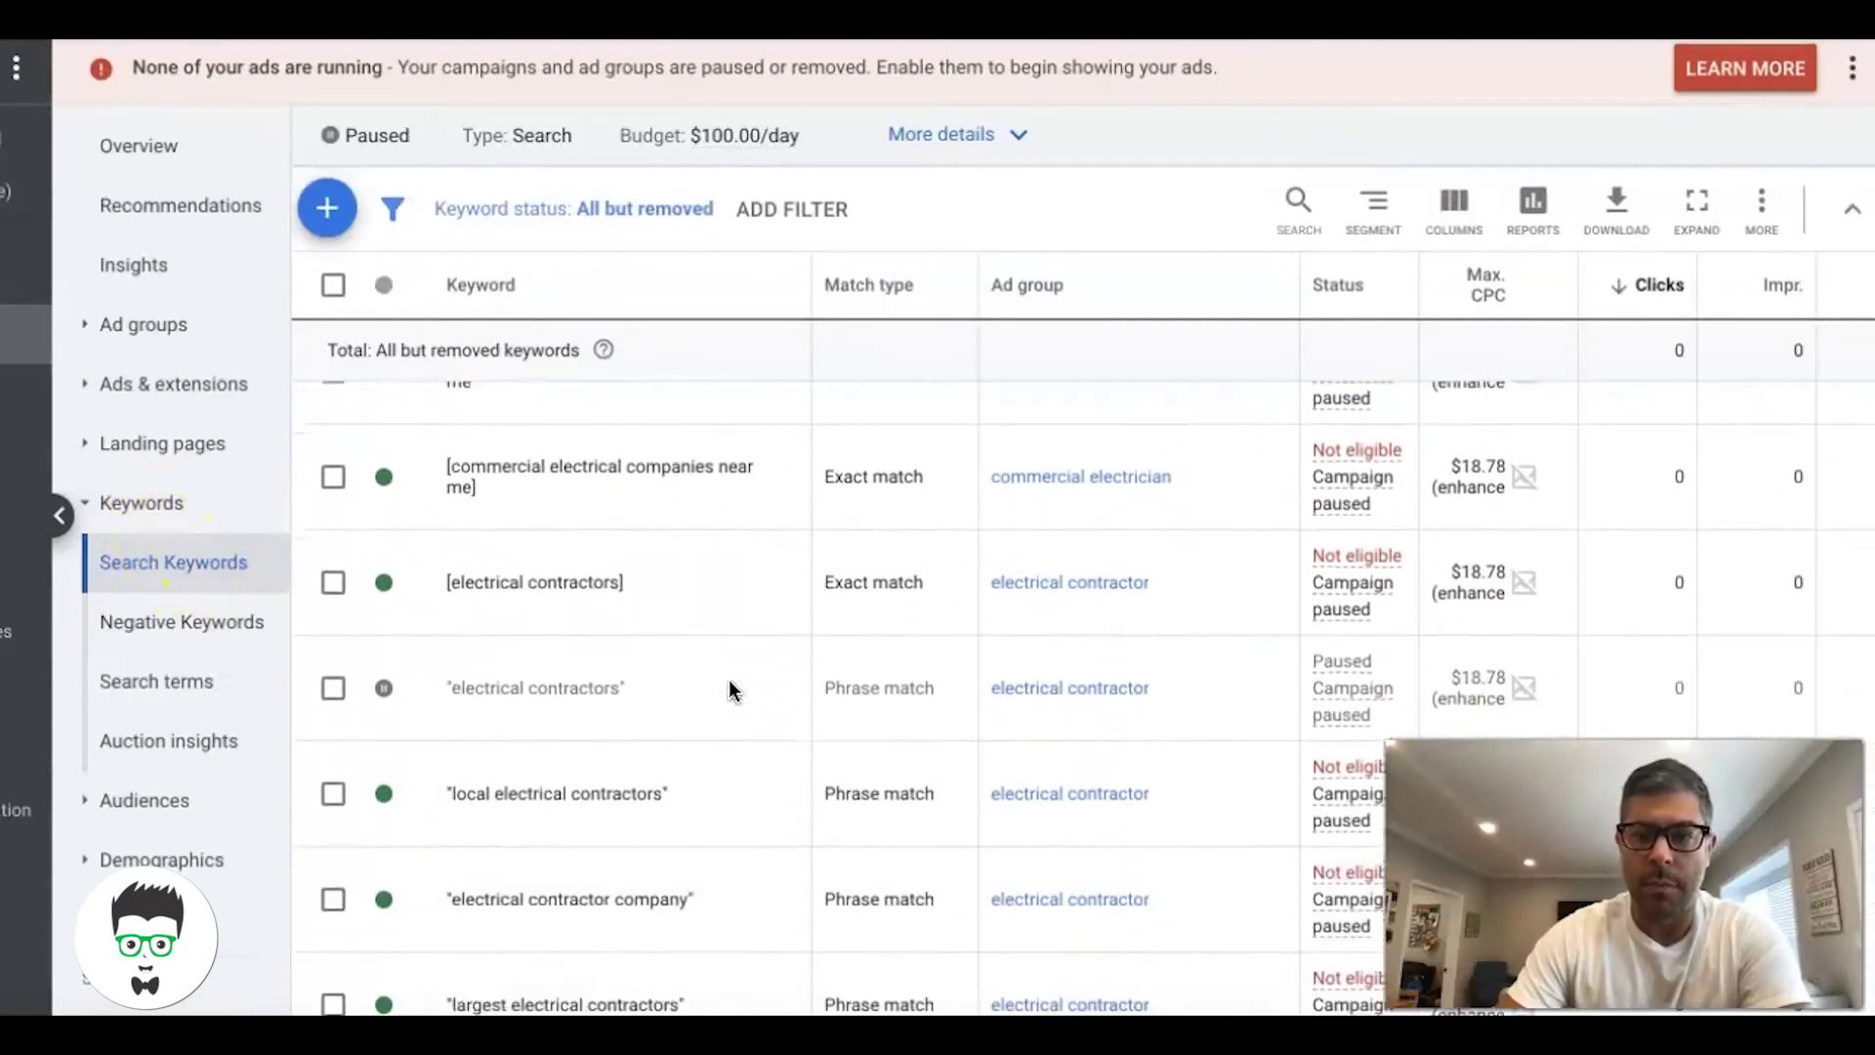
{"action": "scroll", "coordinate": [733, 689], "scroll_direction": "down", "scroll_amount": 2}
{"action": "scroll", "coordinate": [732, 689], "scroll_direction": "up", "scroll_amount": 15}
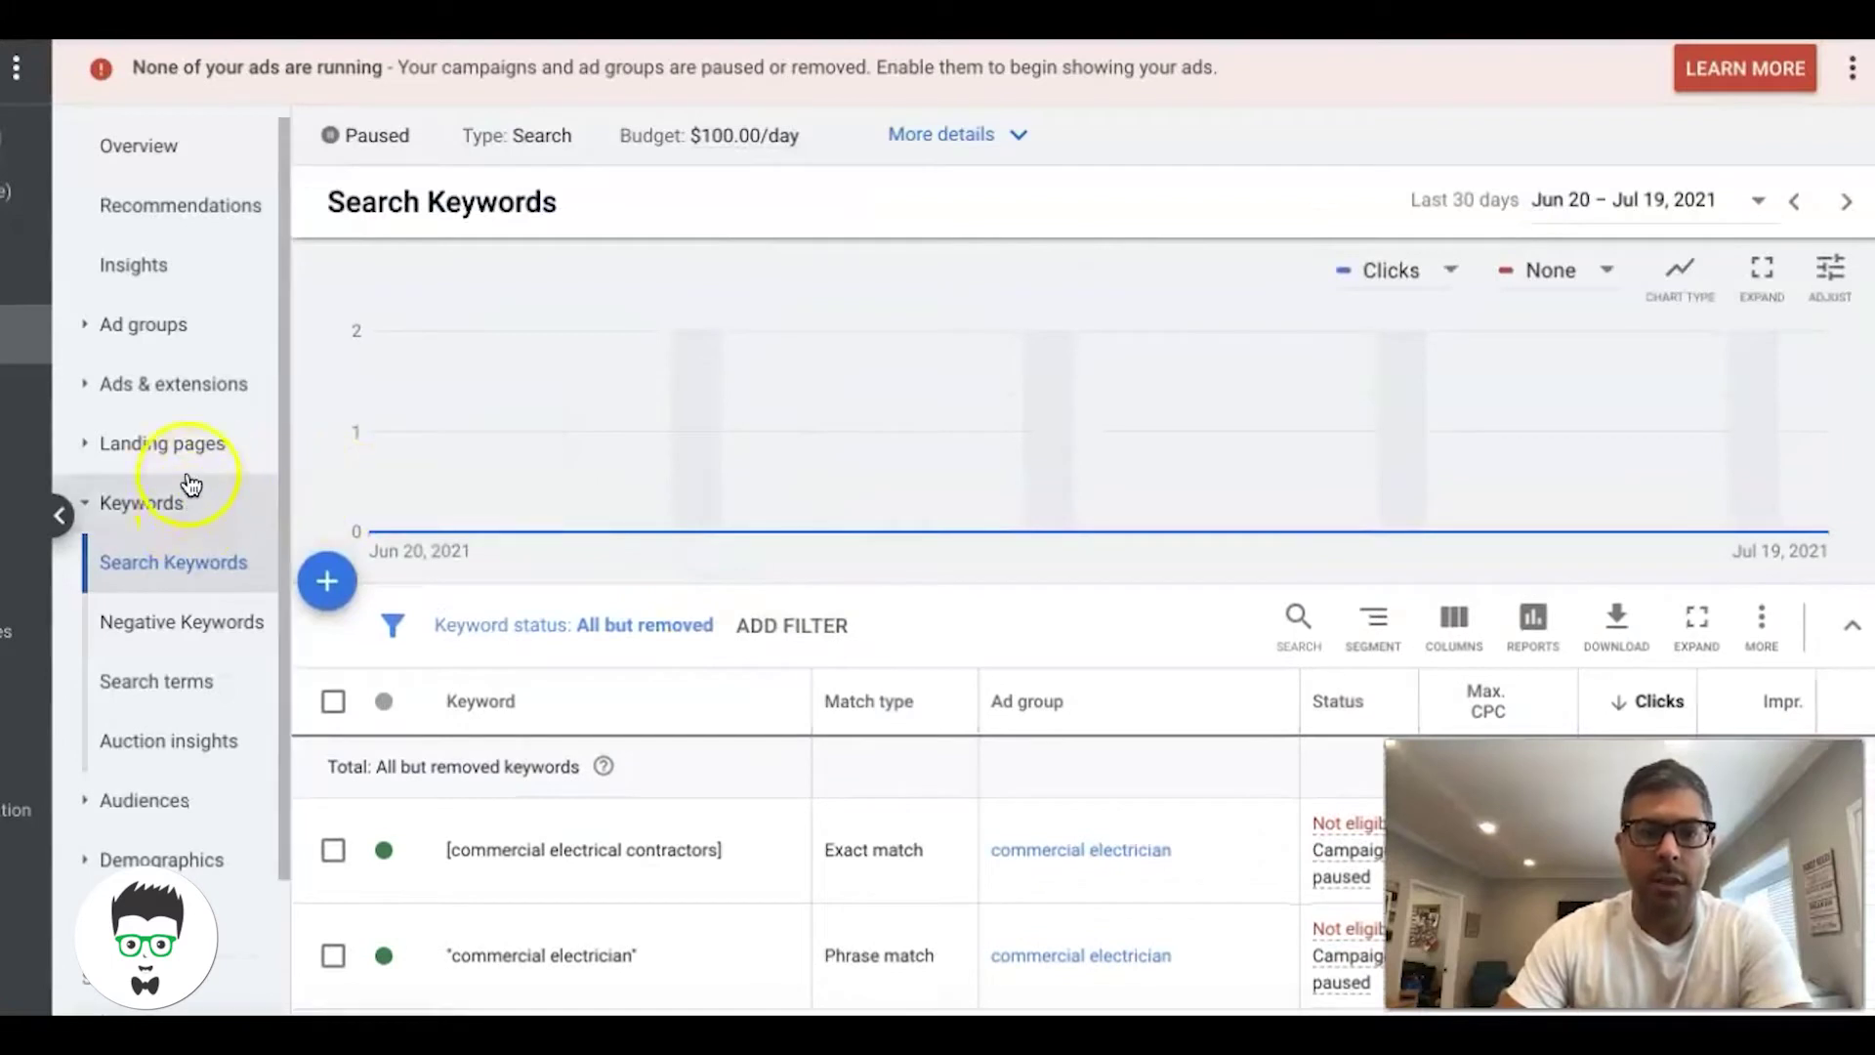
{"action": "left_click", "coordinate": [160, 330]}
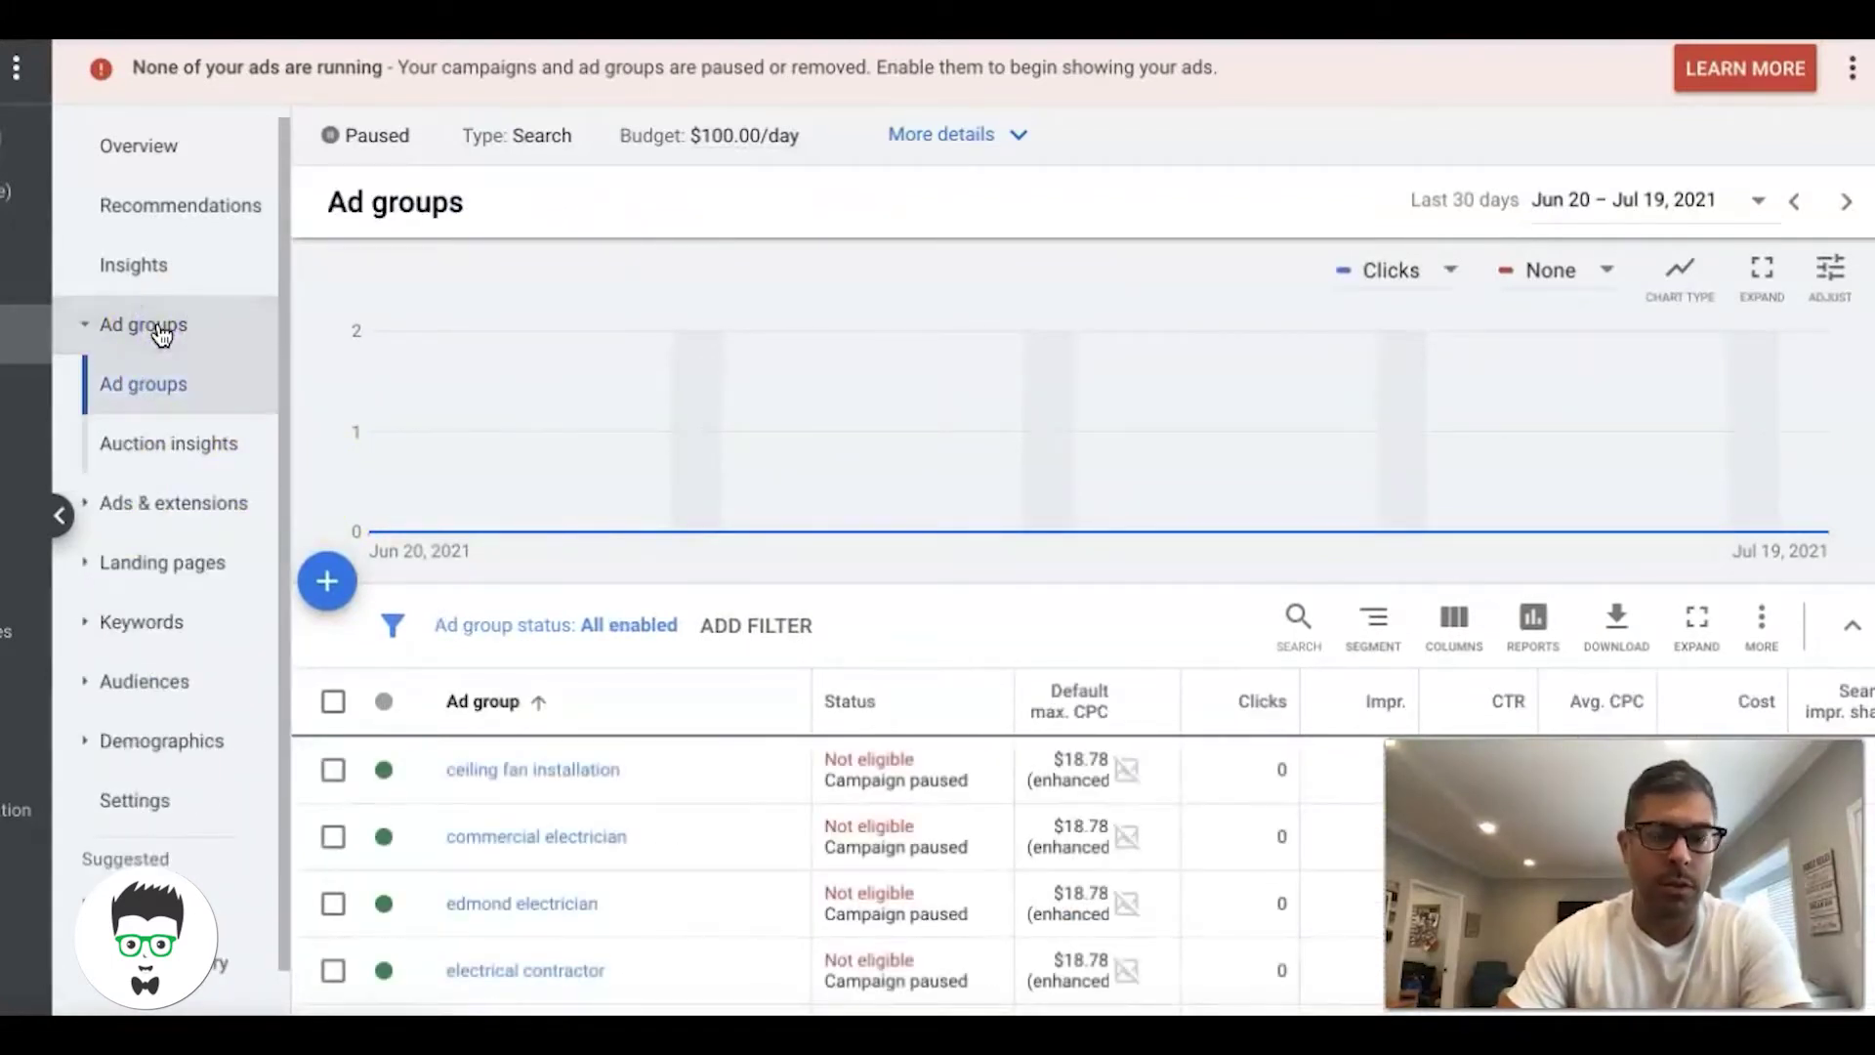
{"action": "scroll", "coordinate": [1003, 530], "scroll_direction": "down", "scroll_amount": 2}
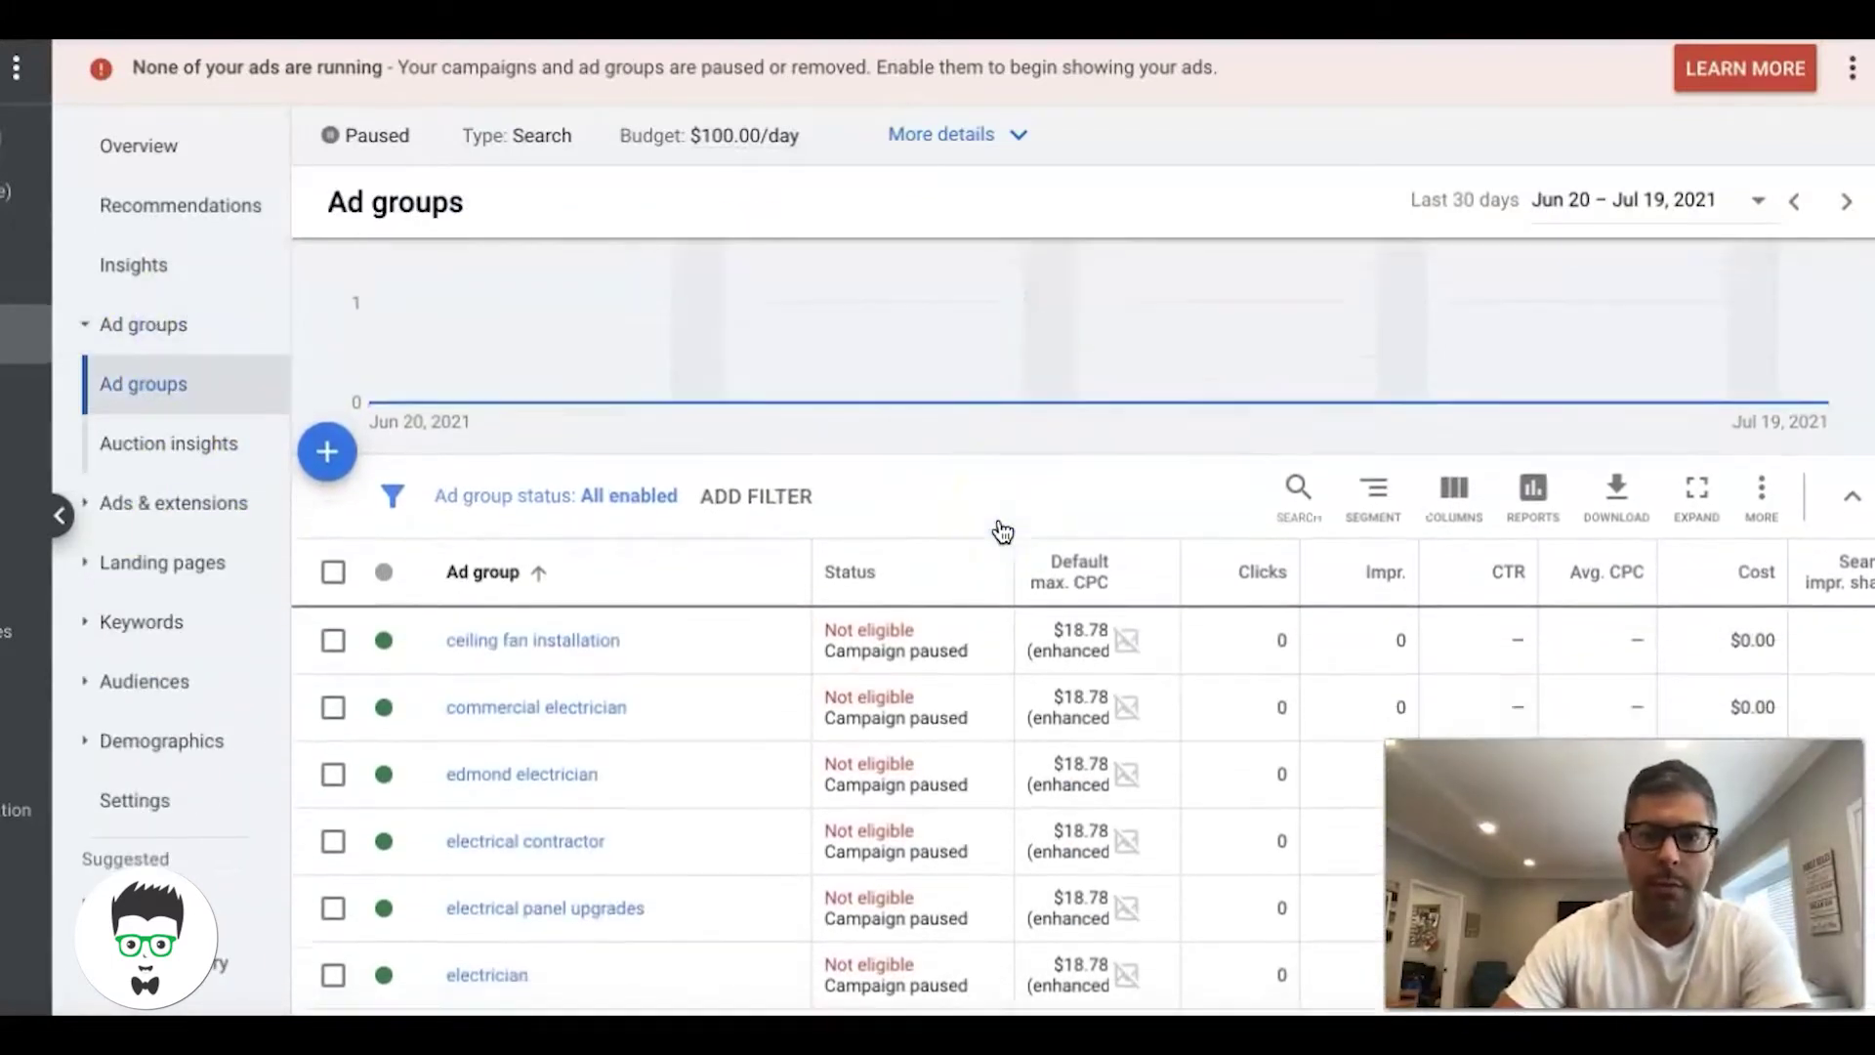
{"action": "scroll", "coordinate": [1004, 529], "scroll_direction": "down", "scroll_amount": 2}
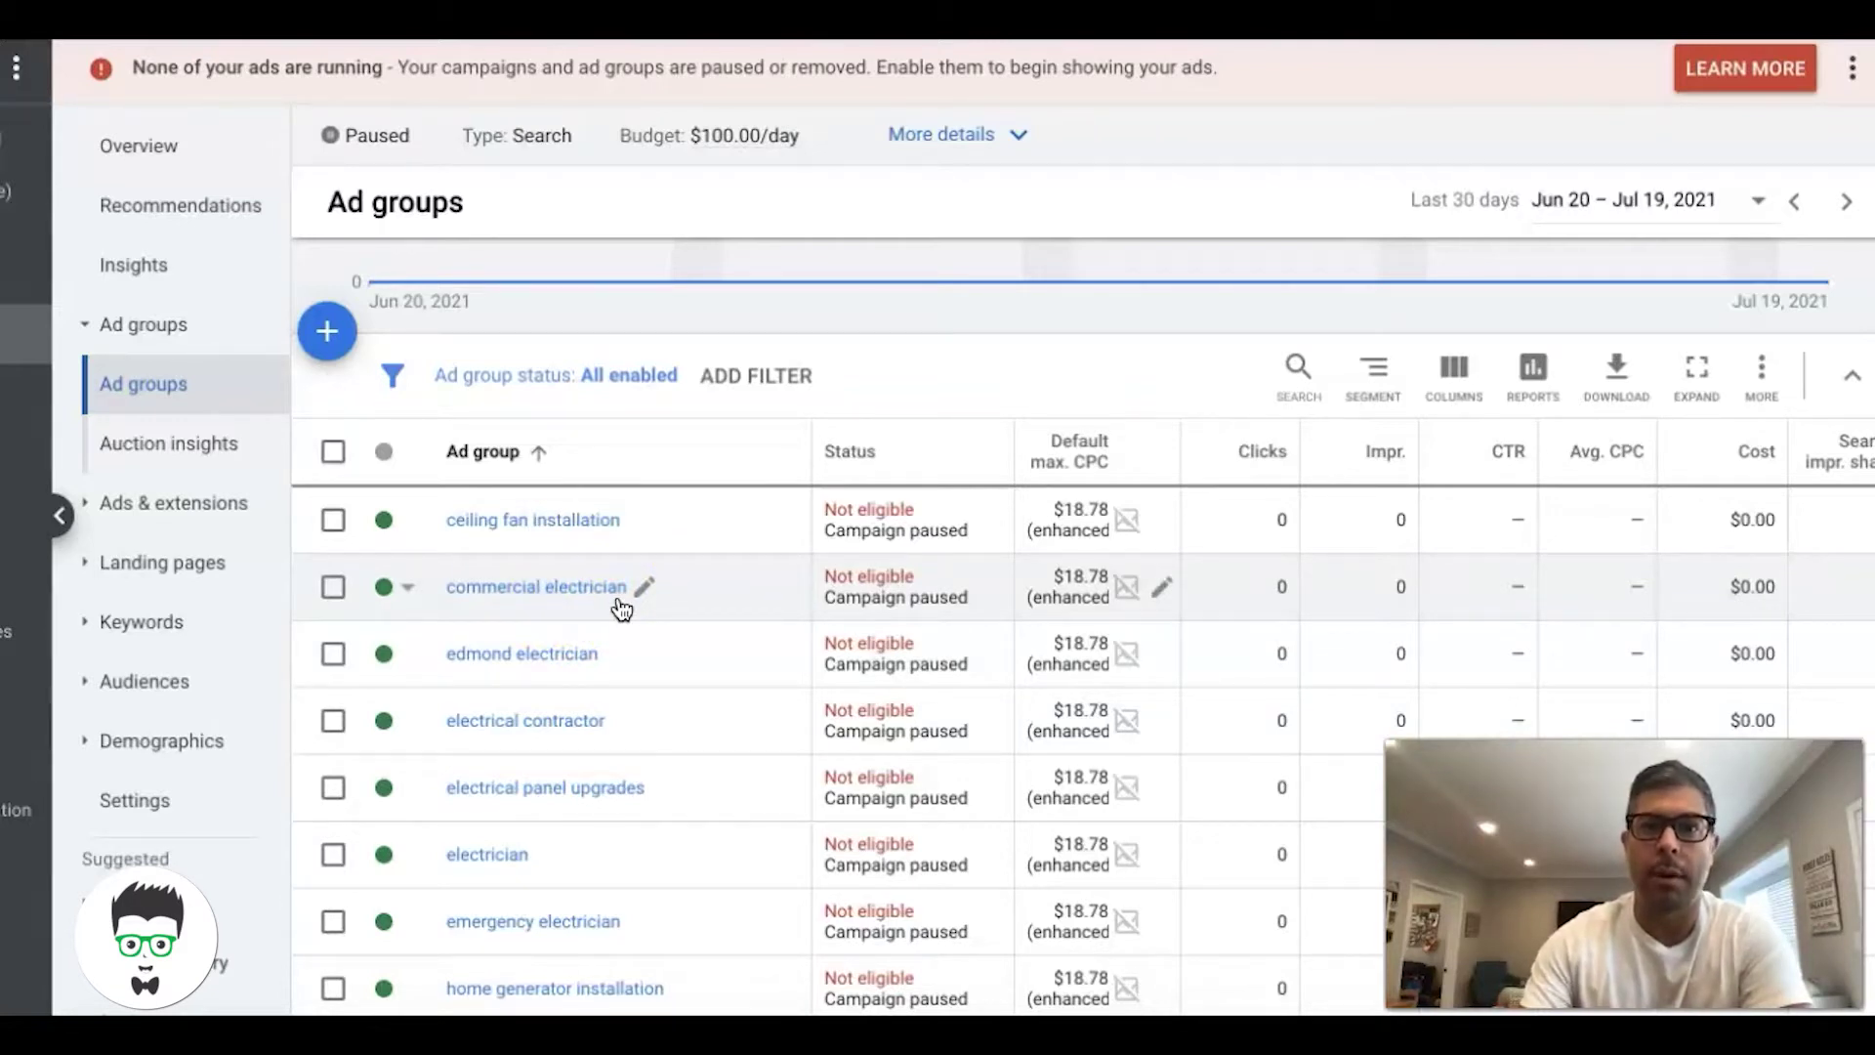
{"action": "scroll", "coordinate": [621, 610], "scroll_direction": "down", "scroll_amount": 1}
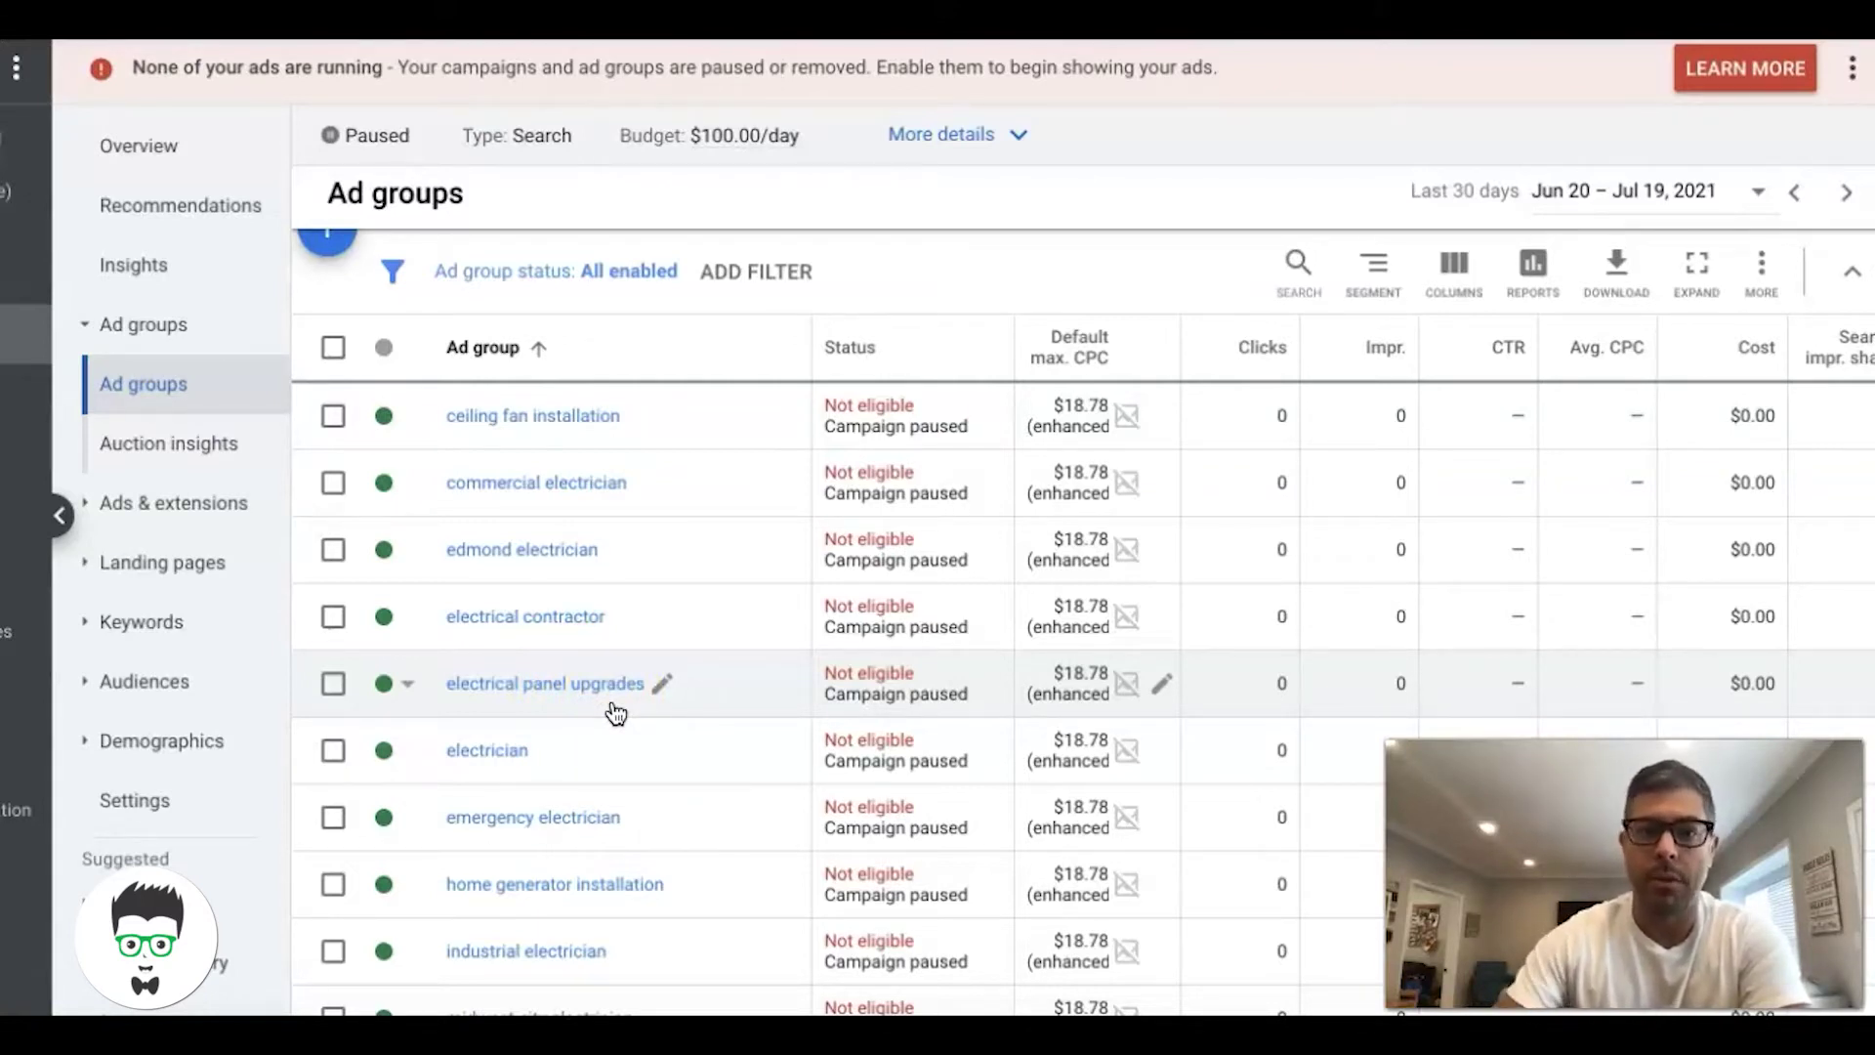
{"action": "scroll", "coordinate": [614, 713], "scroll_direction": "down", "scroll_amount": 3}
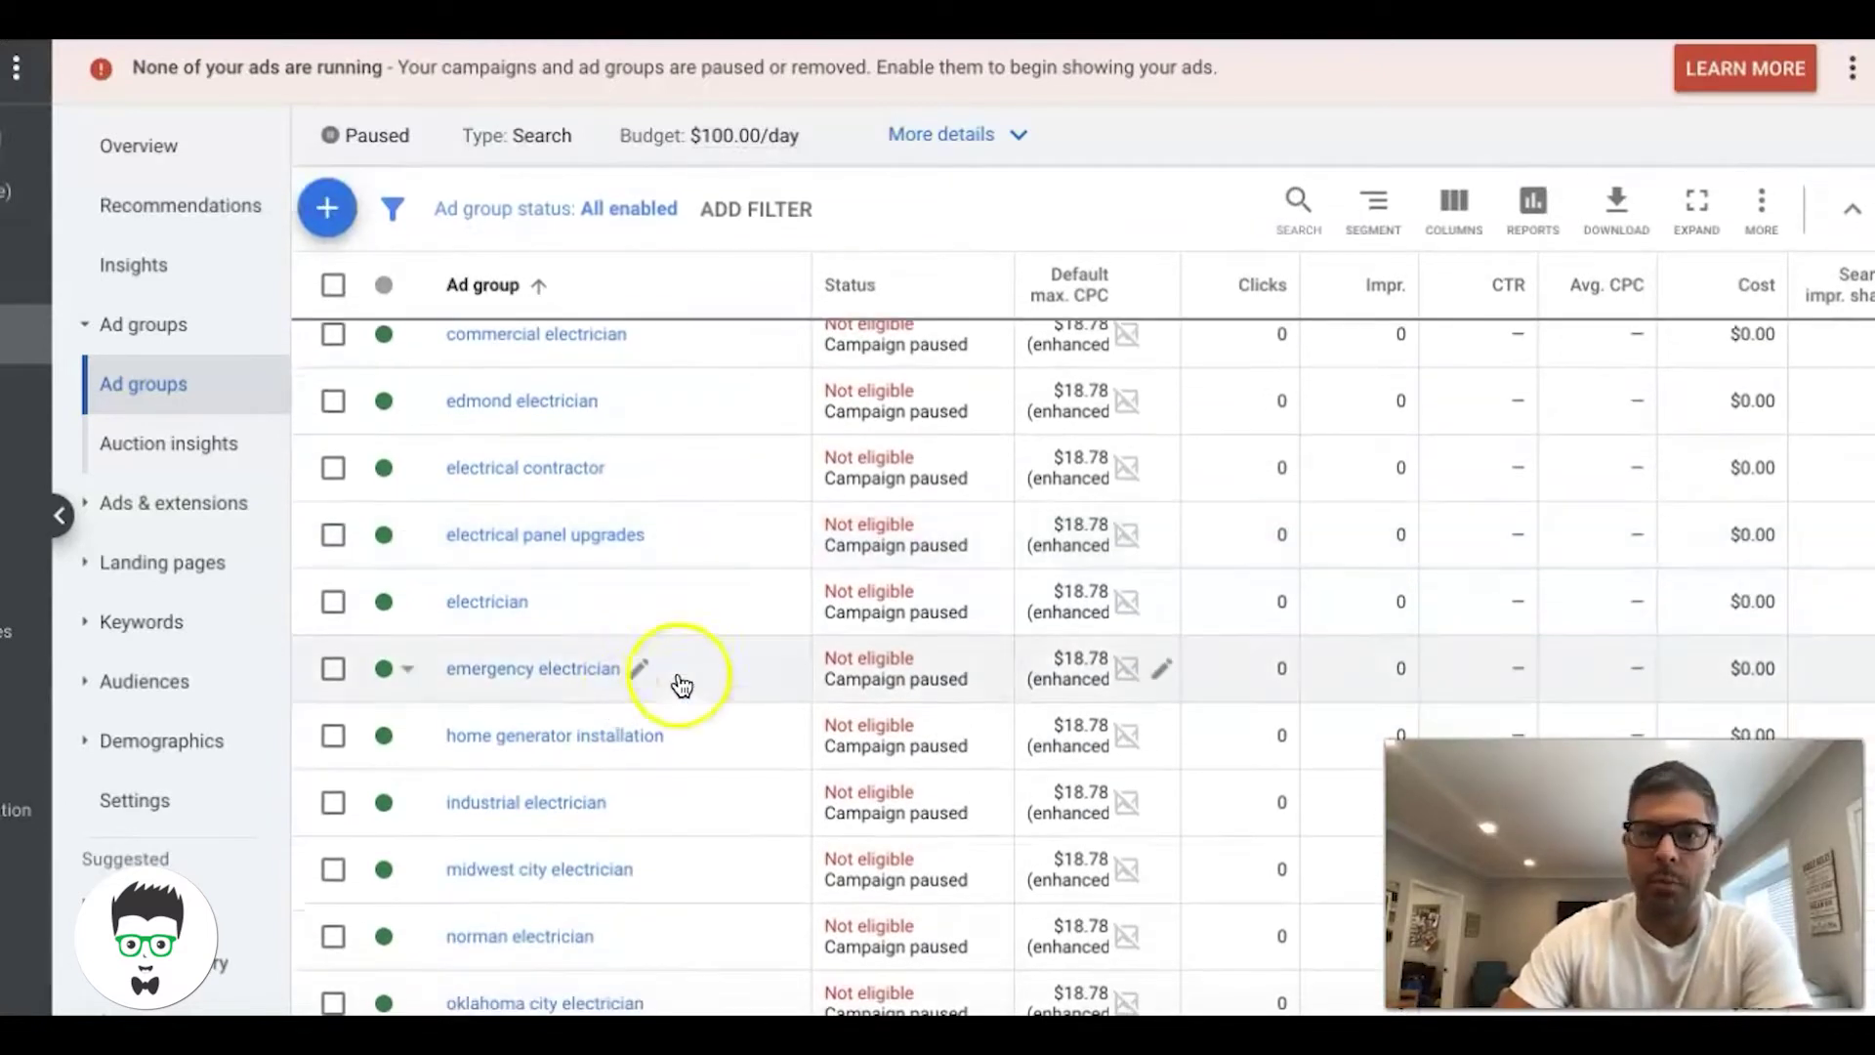
{"action": "scroll", "coordinate": [651, 634], "scroll_direction": "up", "scroll_amount": 2}
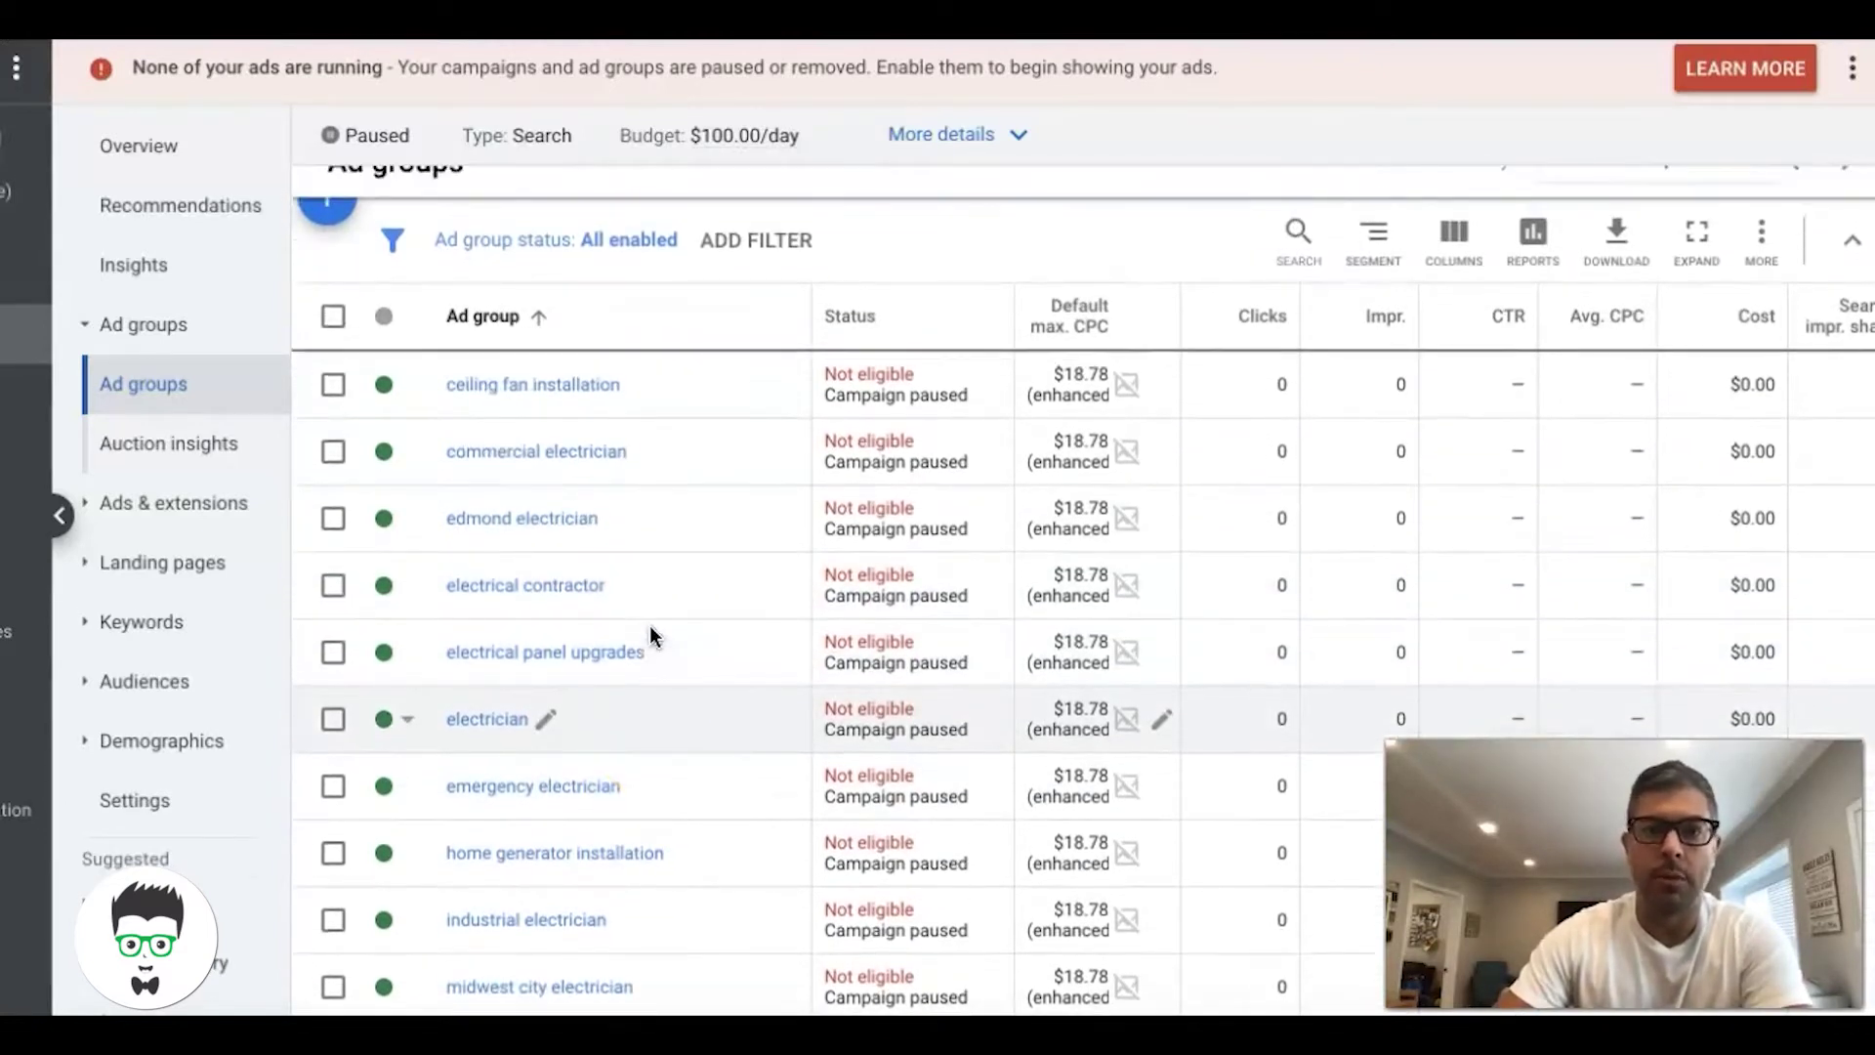
- Open the commercial electrician ad group's Search Keywords page, showing Max CPC $18.78
{"action": "left_click", "coordinate": [578, 473]}
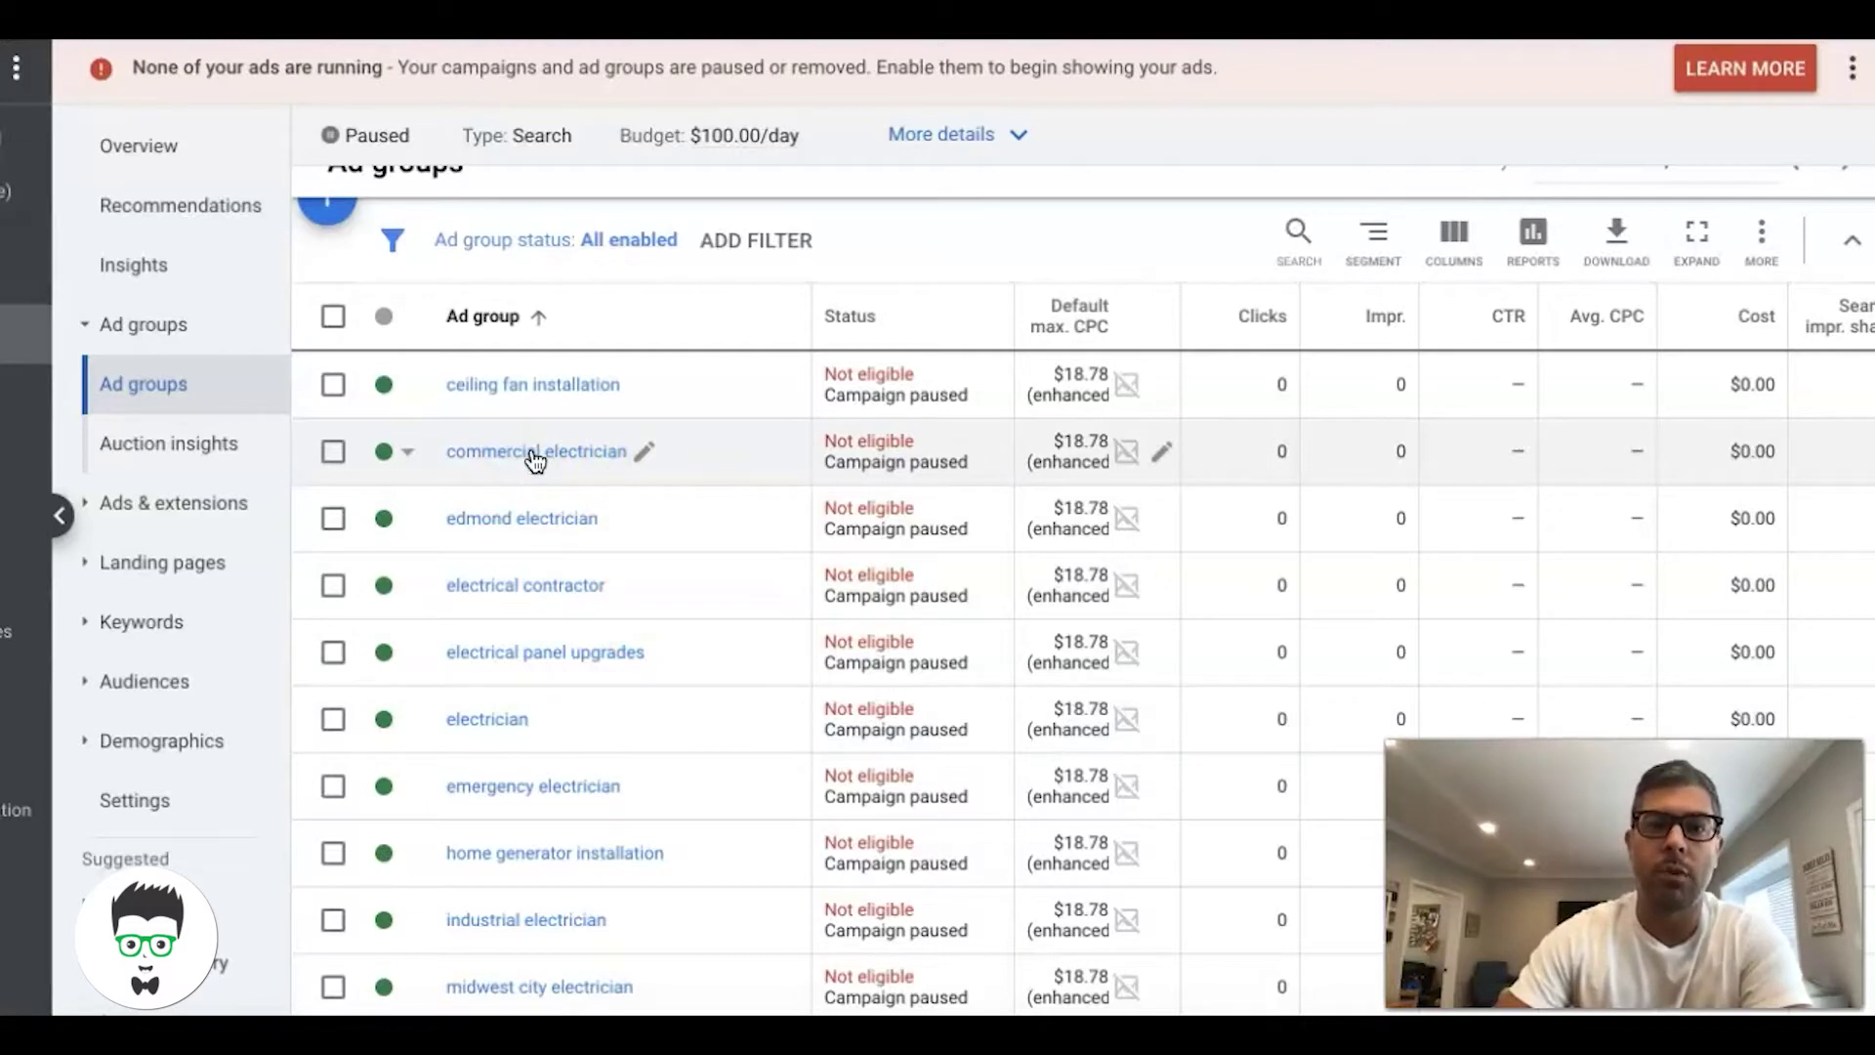
{"action": "left_click", "coordinate": [581, 462]}
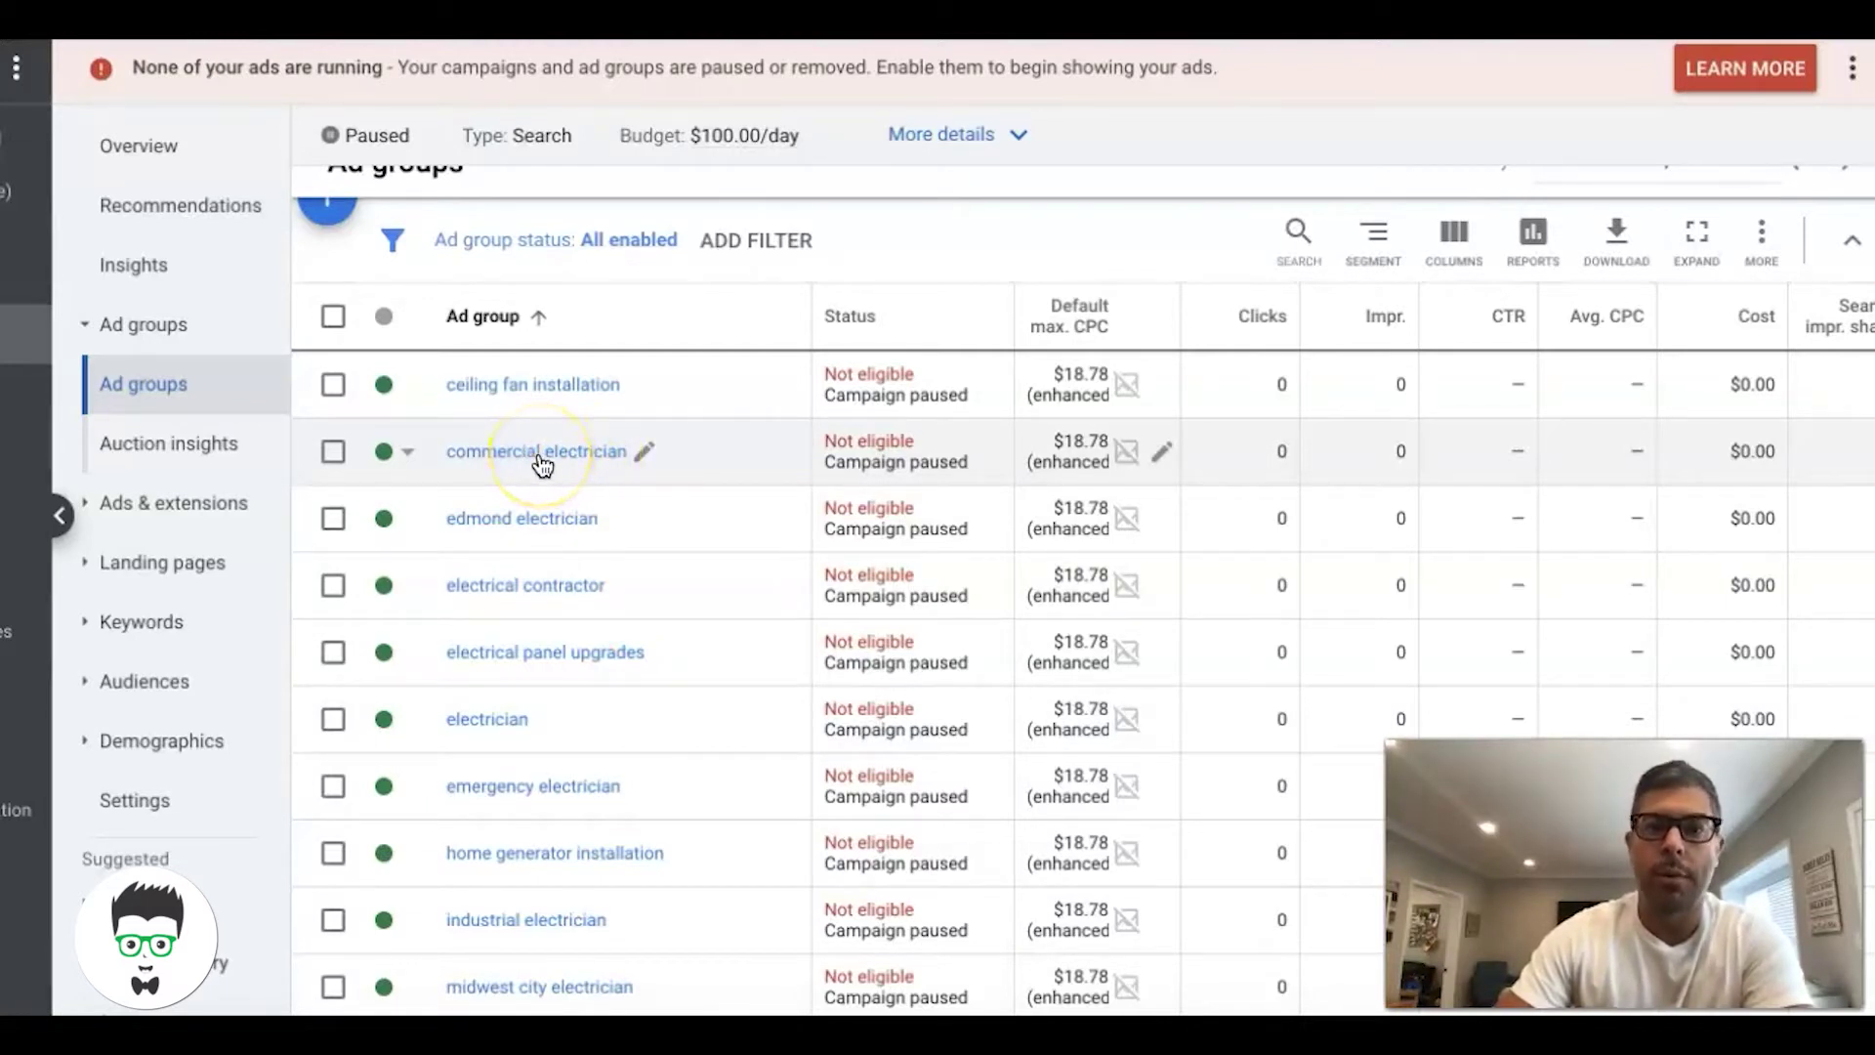
{"action": "left_click", "coordinate": [561, 464]}
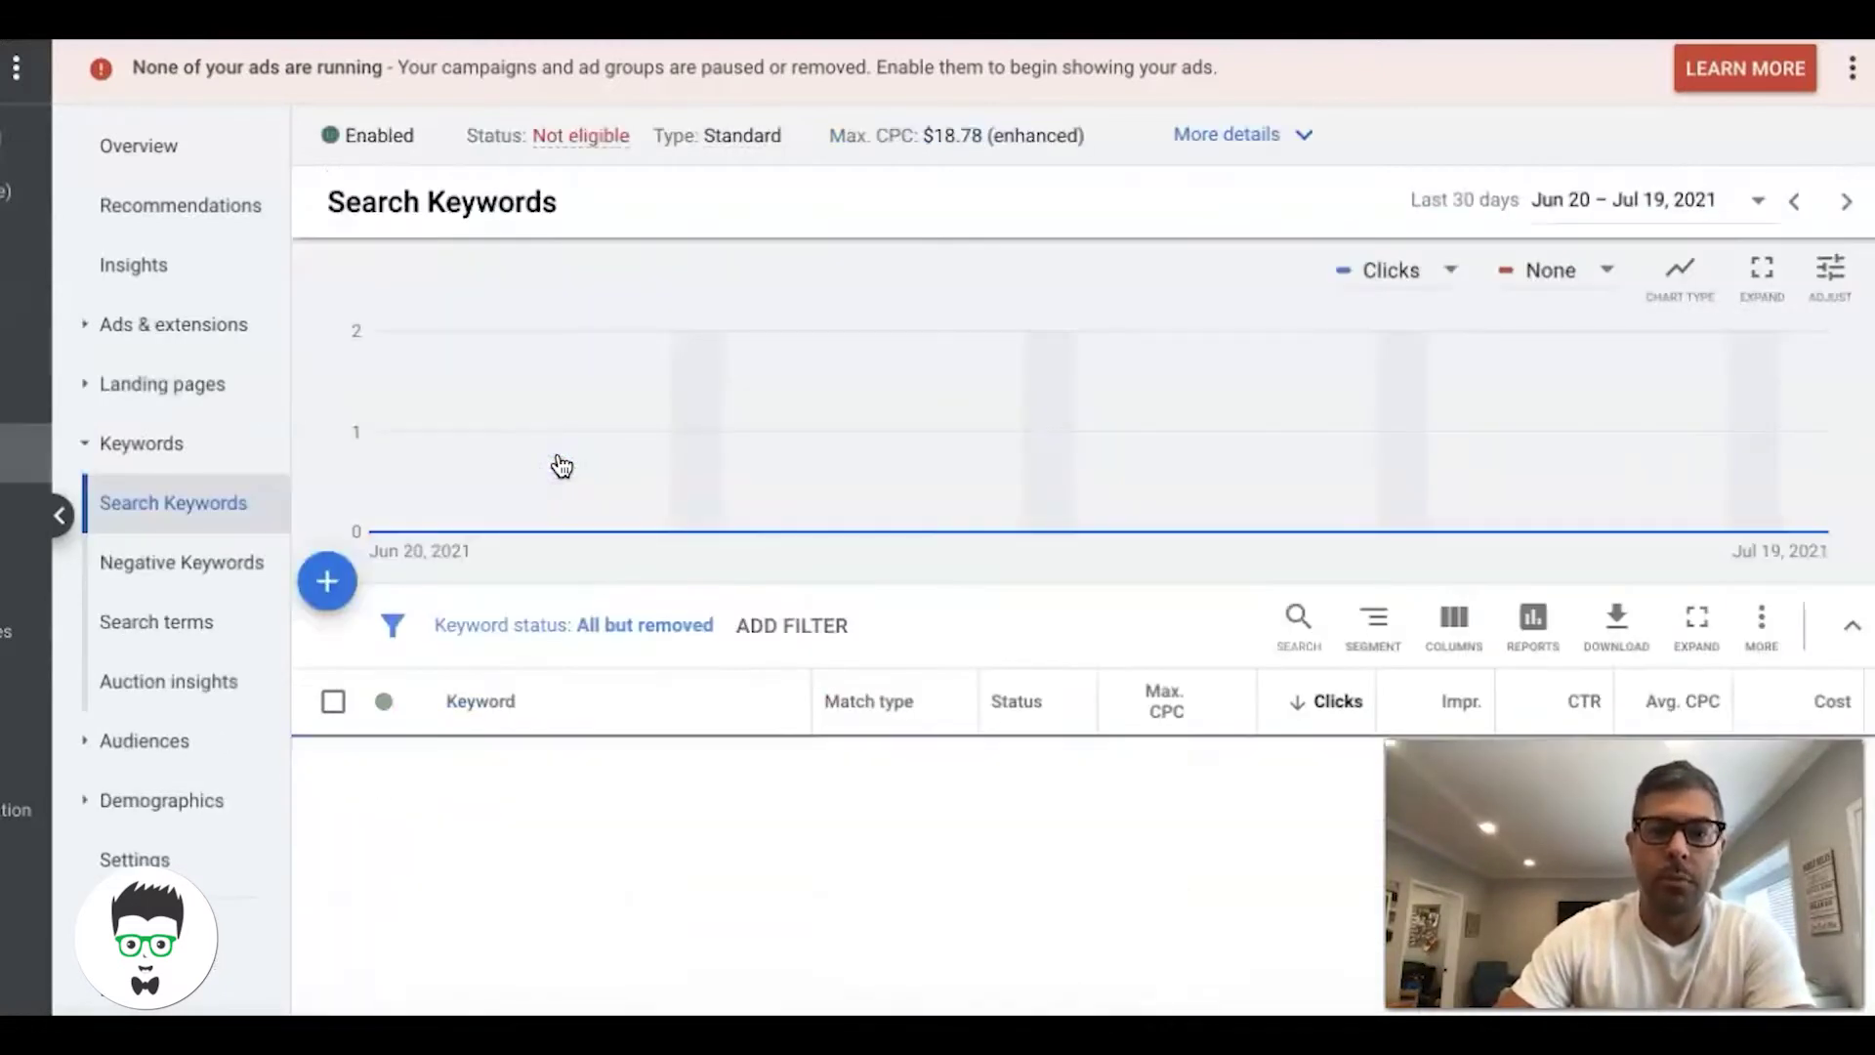
{"action": "scroll", "coordinate": [781, 589], "scroll_direction": "down", "scroll_amount": 2}
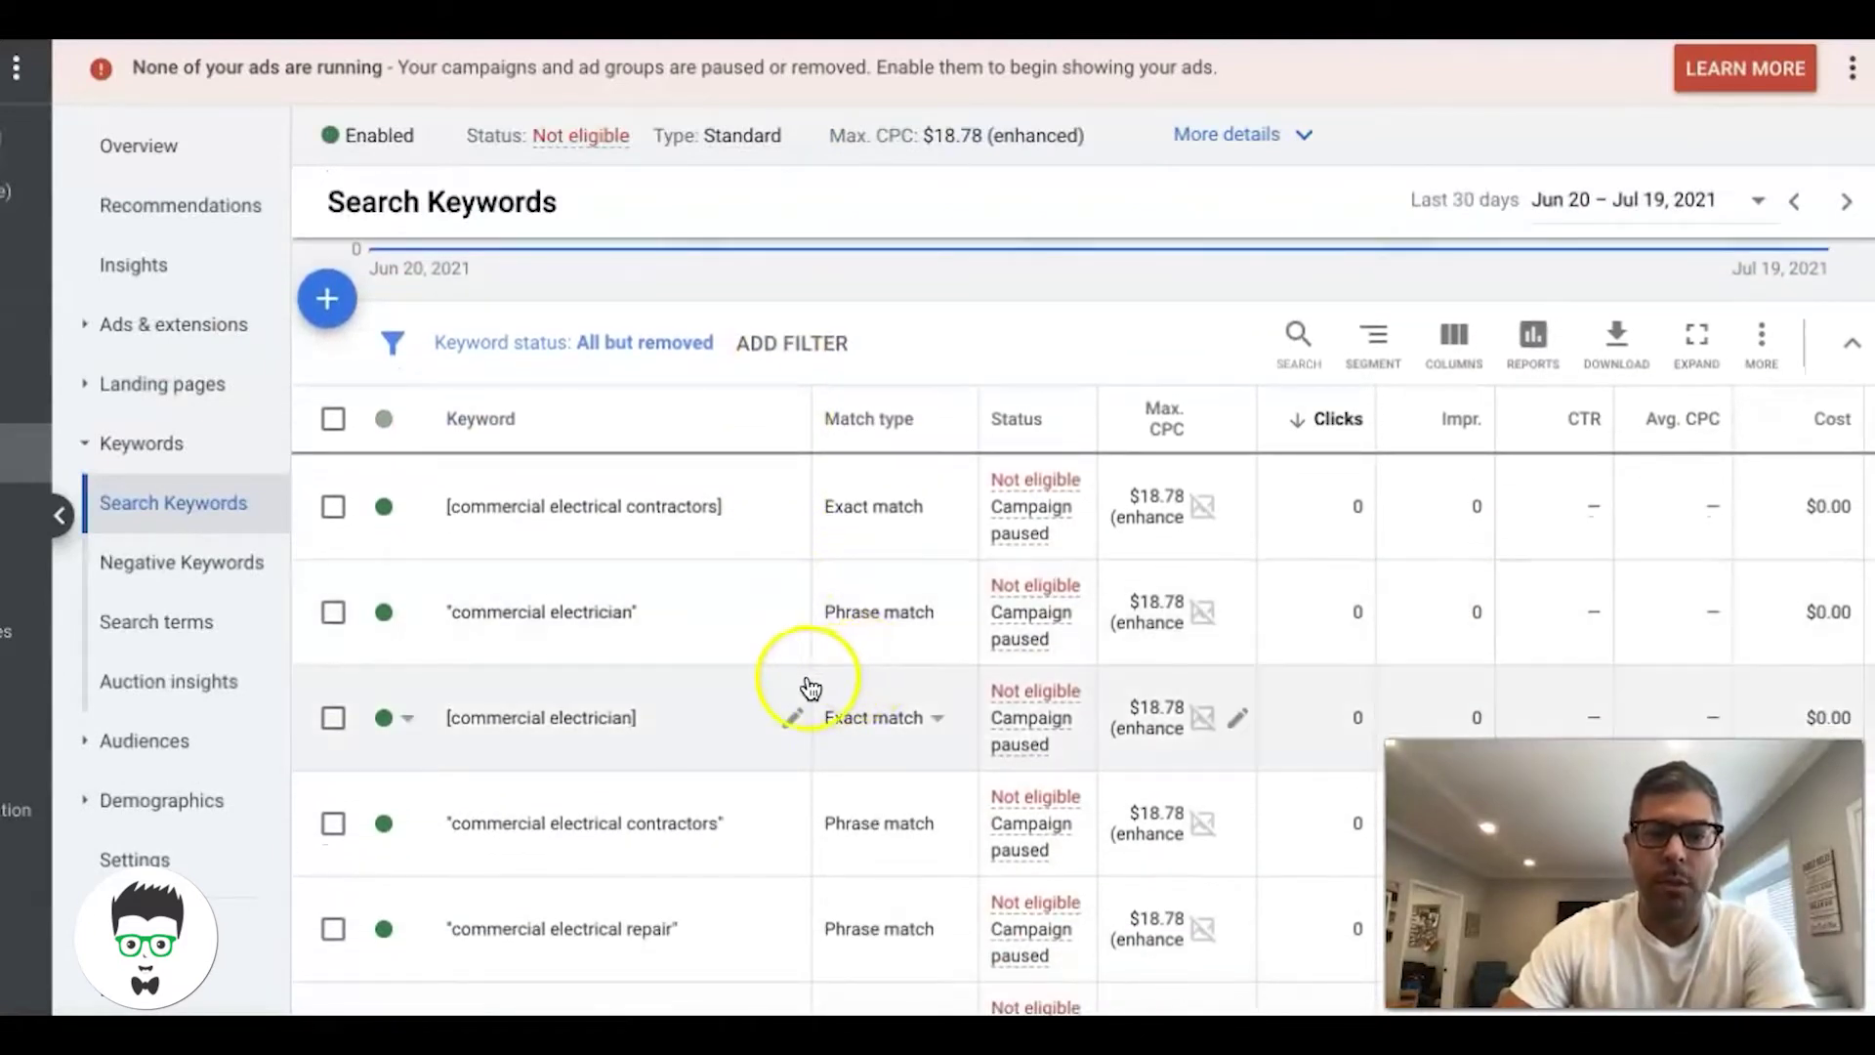
{"action": "scroll", "coordinate": [690, 623], "scroll_direction": "down", "scroll_amount": 1}
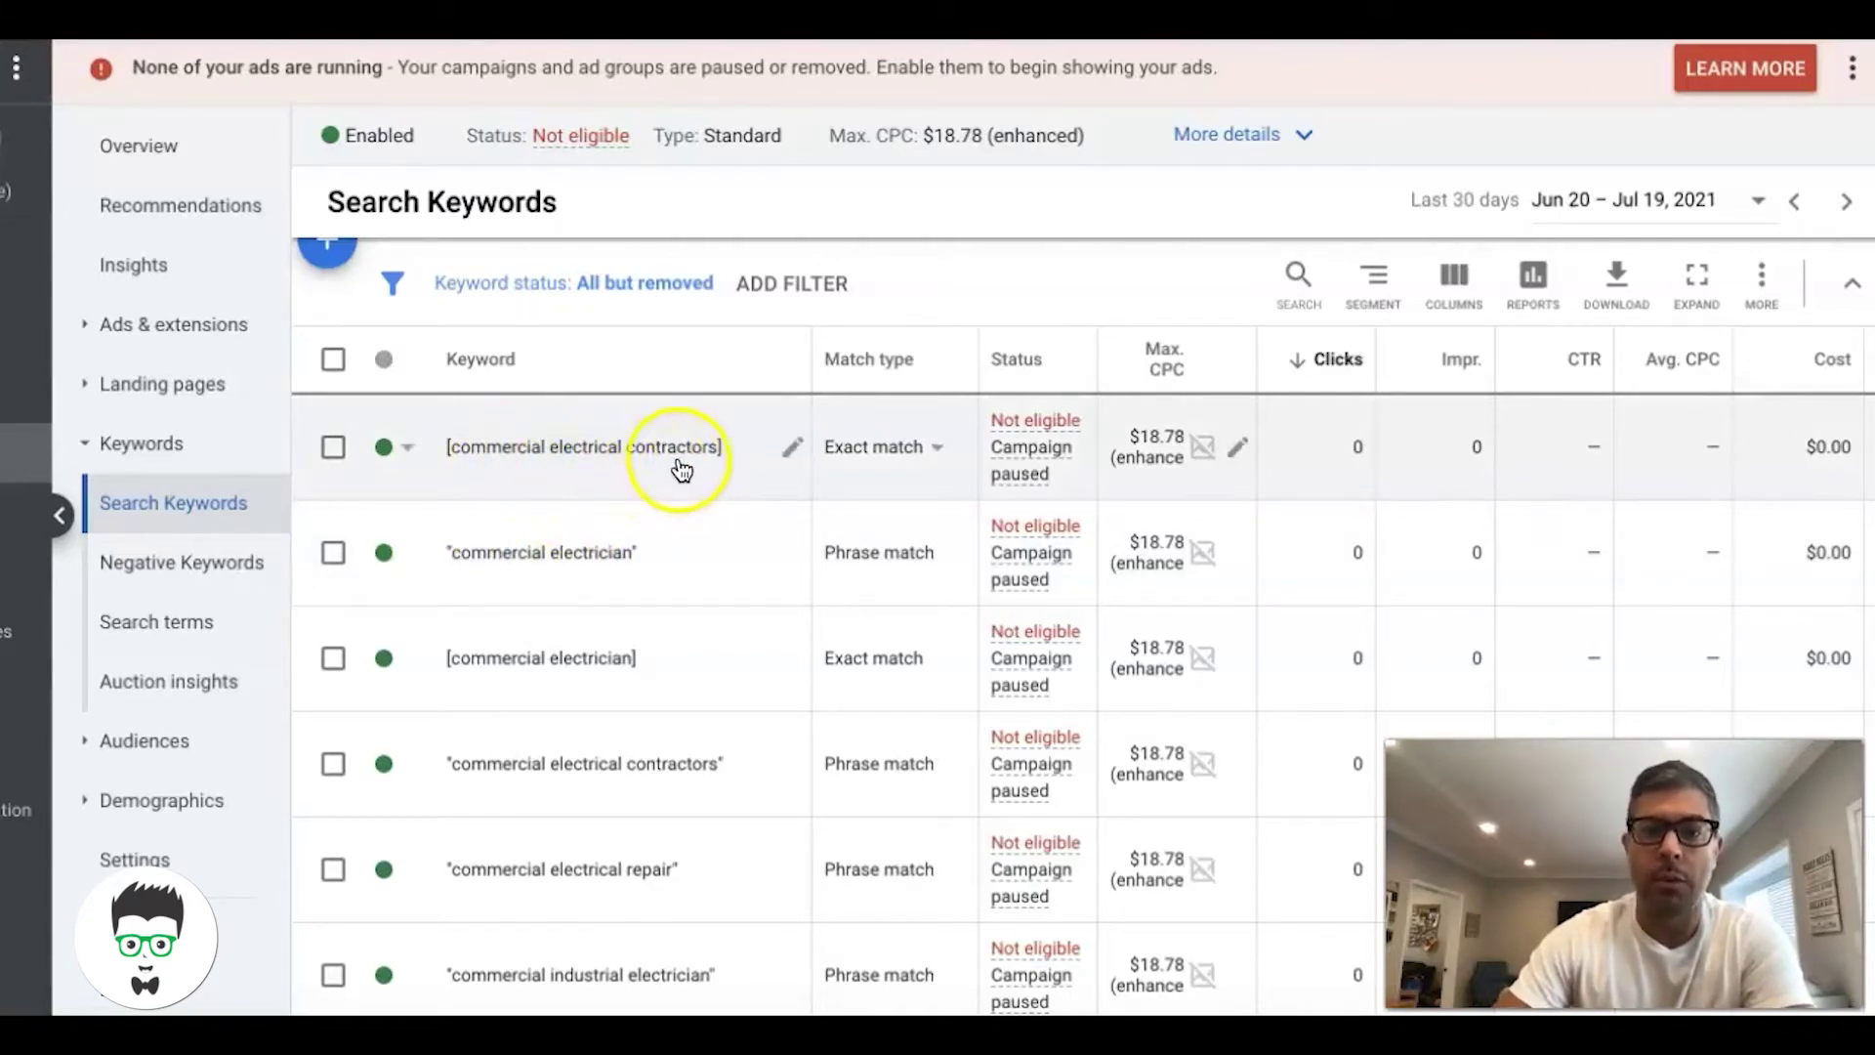
{"action": "scroll", "coordinate": [698, 472], "scroll_direction": "down", "scroll_amount": 3}
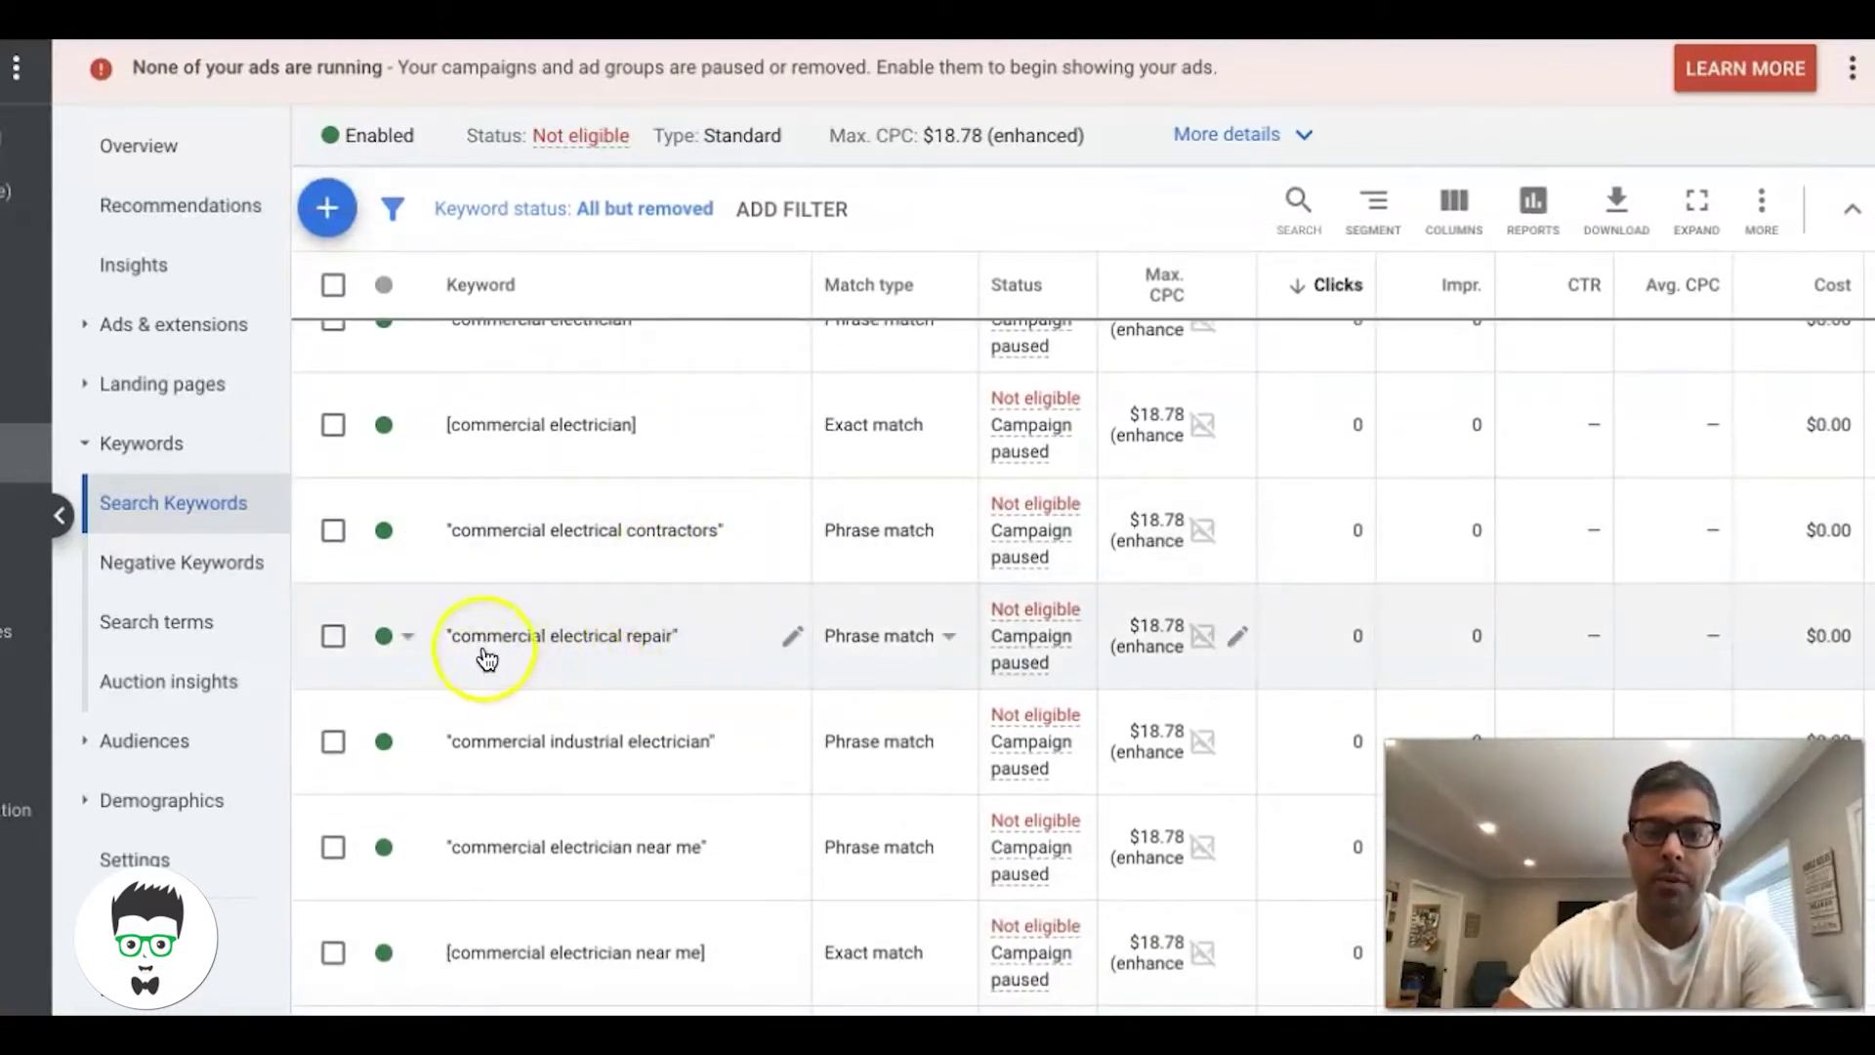
{"action": "scroll", "coordinate": [683, 654], "scroll_direction": "down", "scroll_amount": 3}
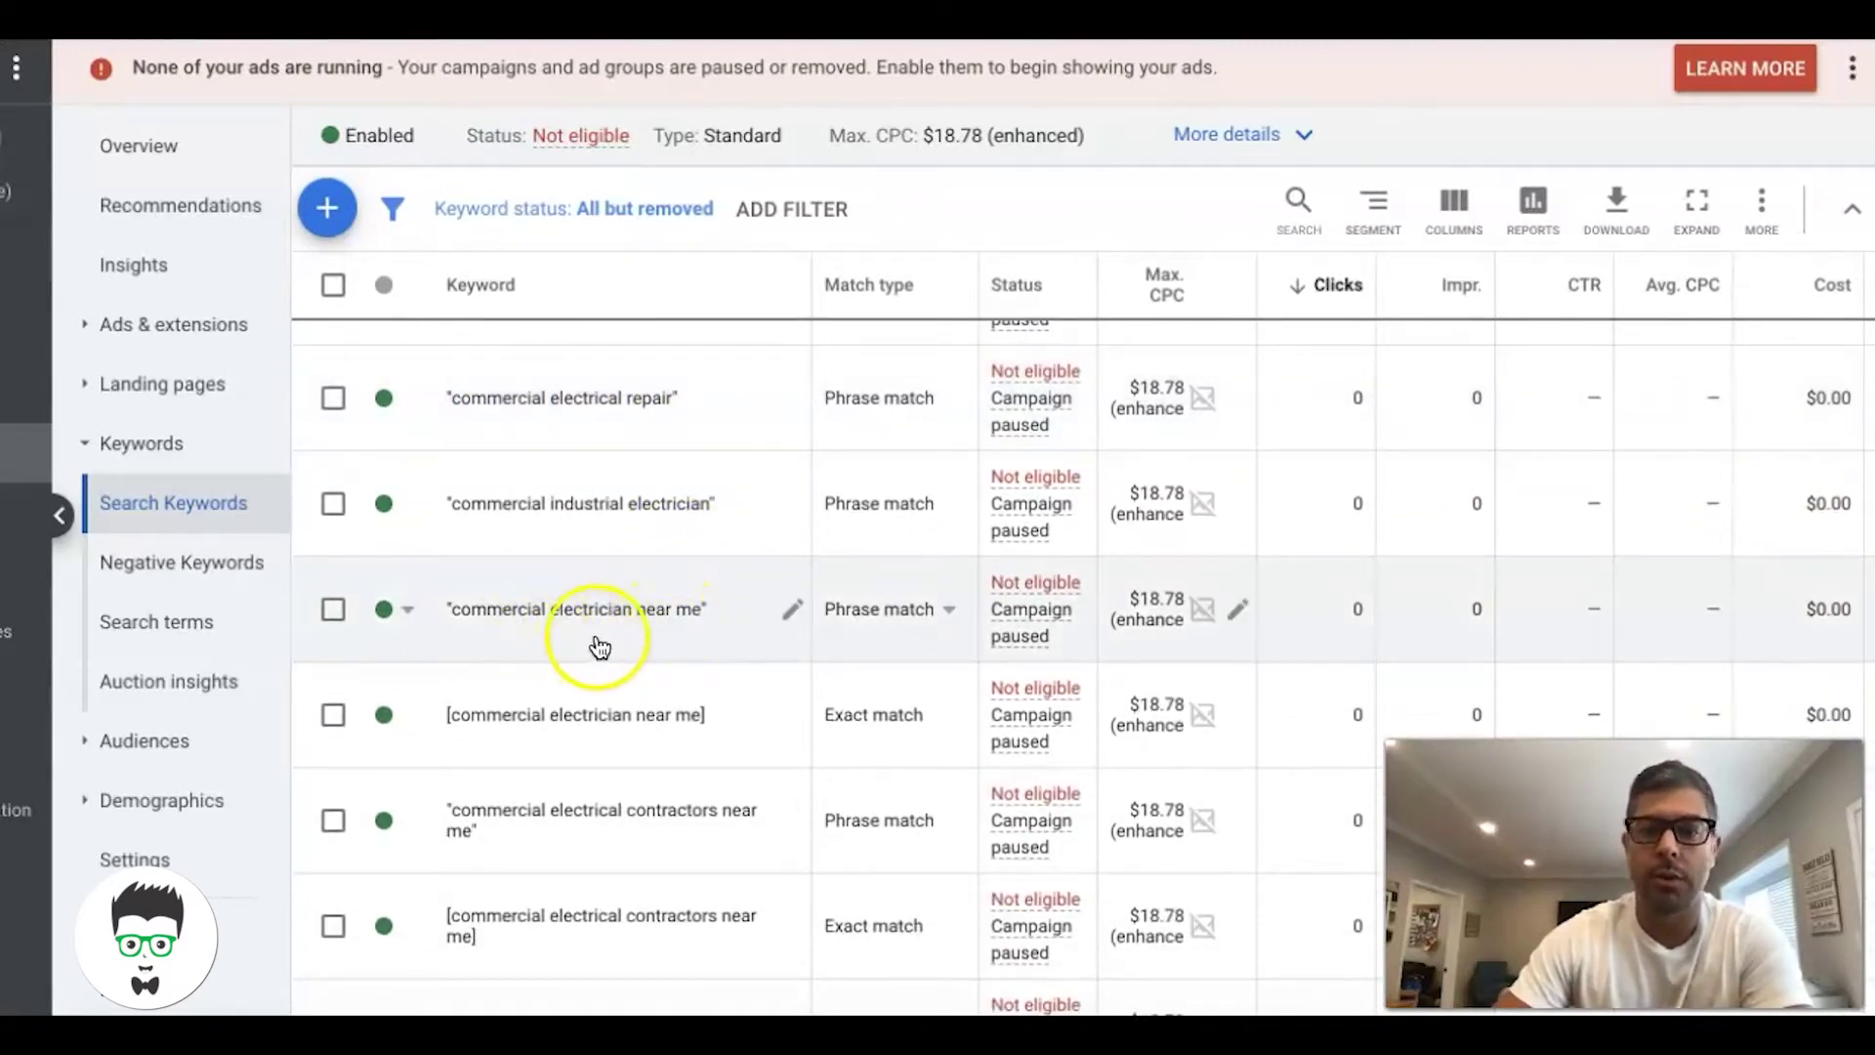
{"action": "scroll", "coordinate": [661, 643], "scroll_direction": "down", "scroll_amount": 1}
{"action": "scroll", "coordinate": [661, 643], "scroll_direction": "down", "scroll_amount": 1}
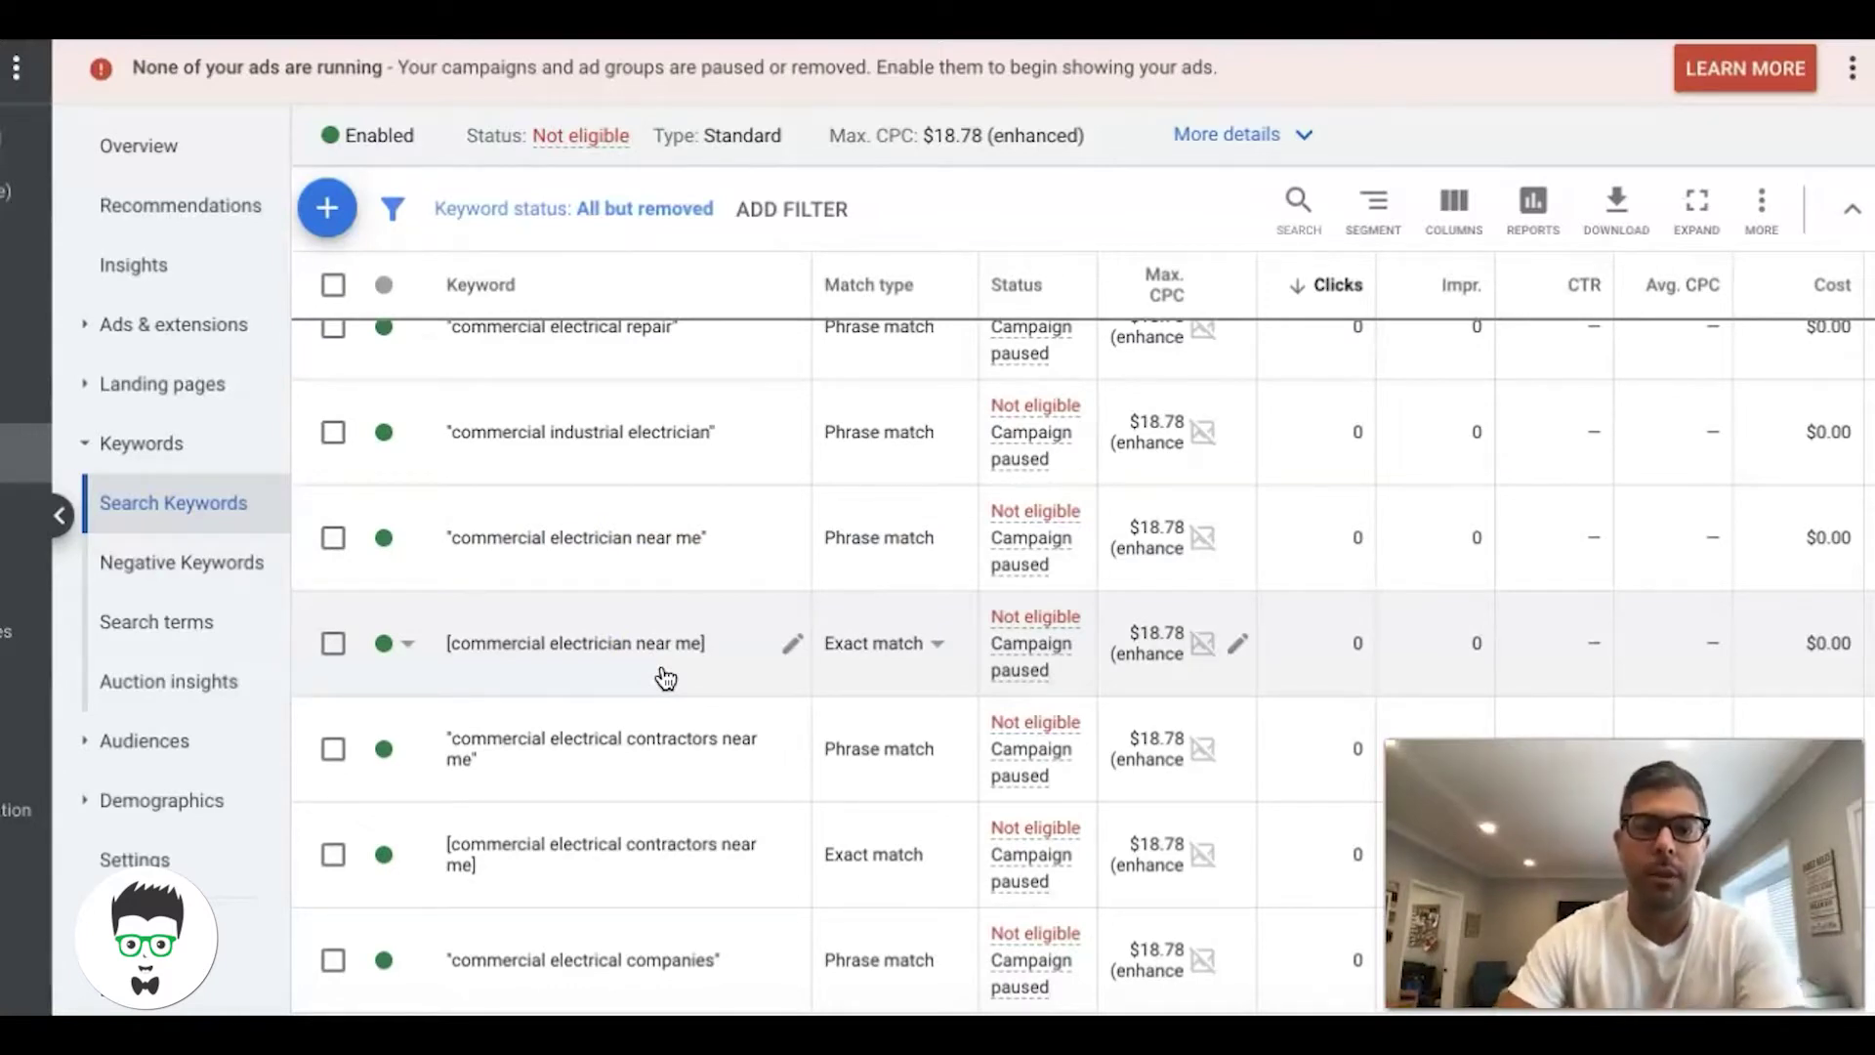
{"action": "scroll", "coordinate": [665, 677], "scroll_direction": "down", "scroll_amount": 4}
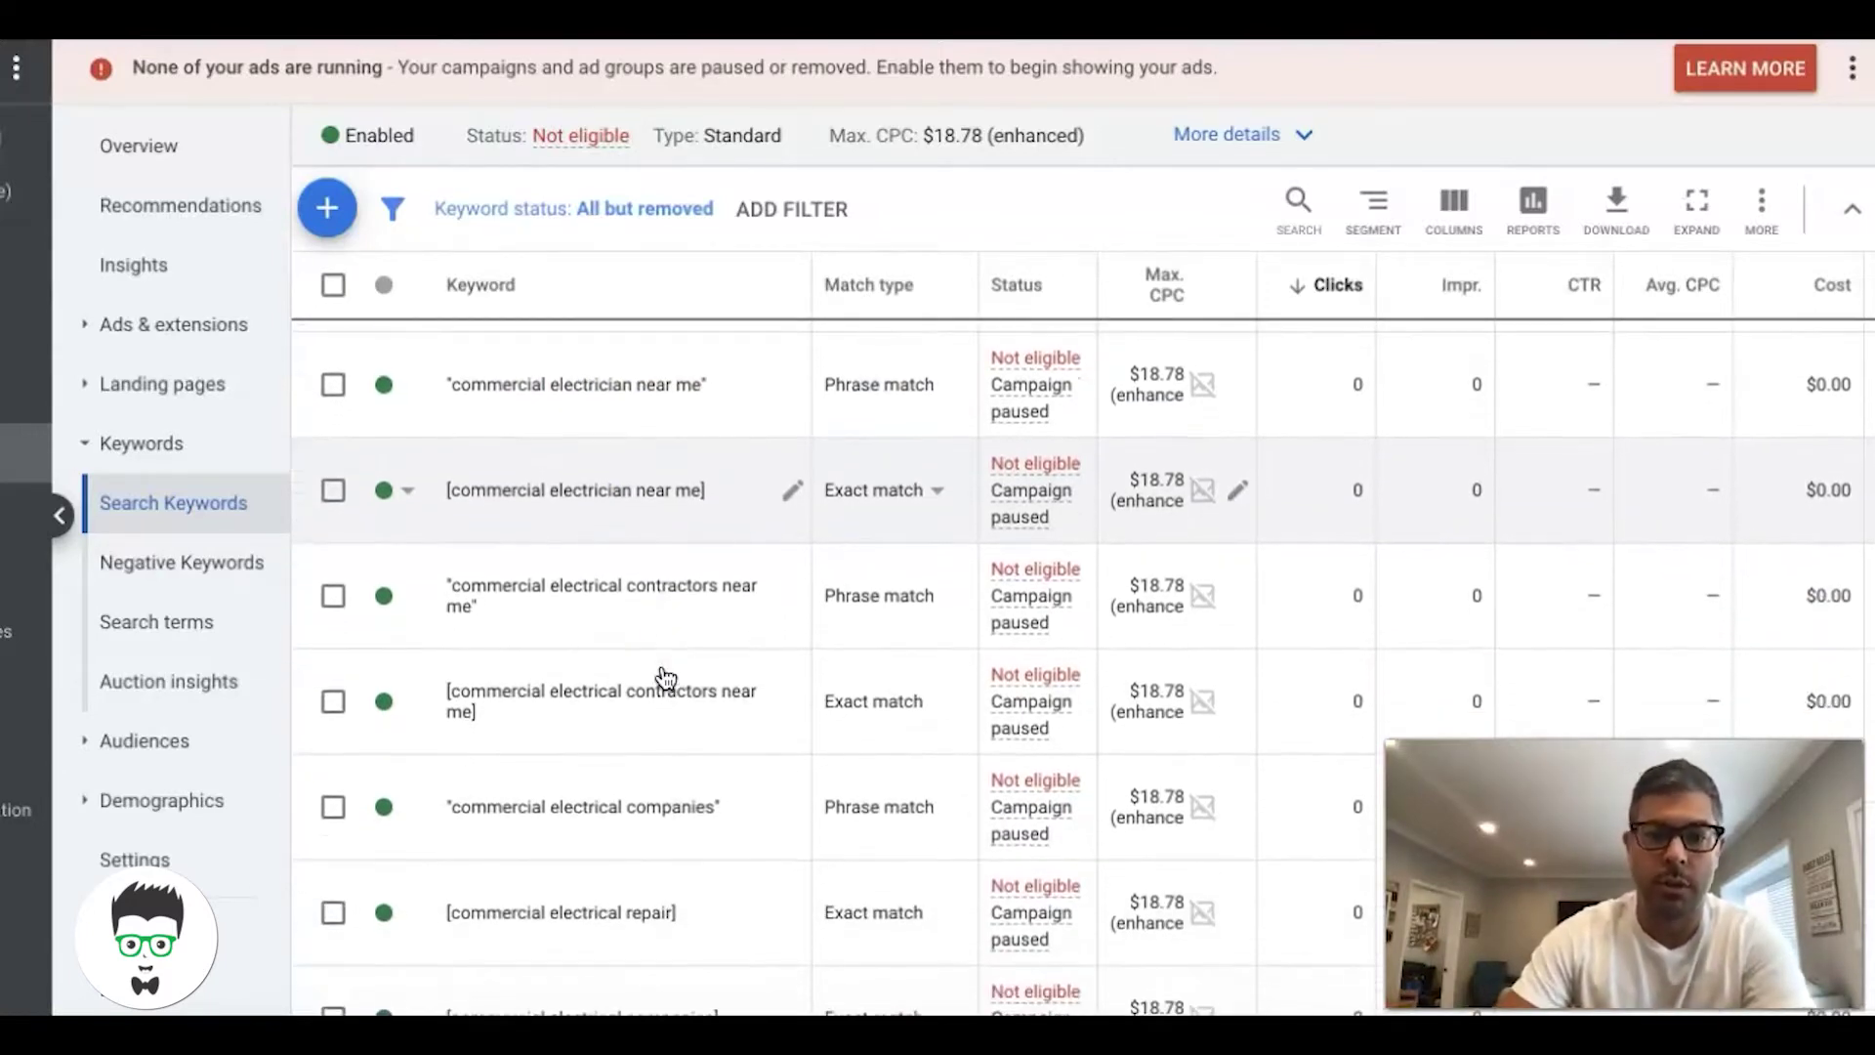
{"action": "scroll", "coordinate": [665, 620], "scroll_direction": "down", "scroll_amount": 3}
{"action": "scroll", "coordinate": [665, 621], "scroll_direction": "down", "scroll_amount": 5}
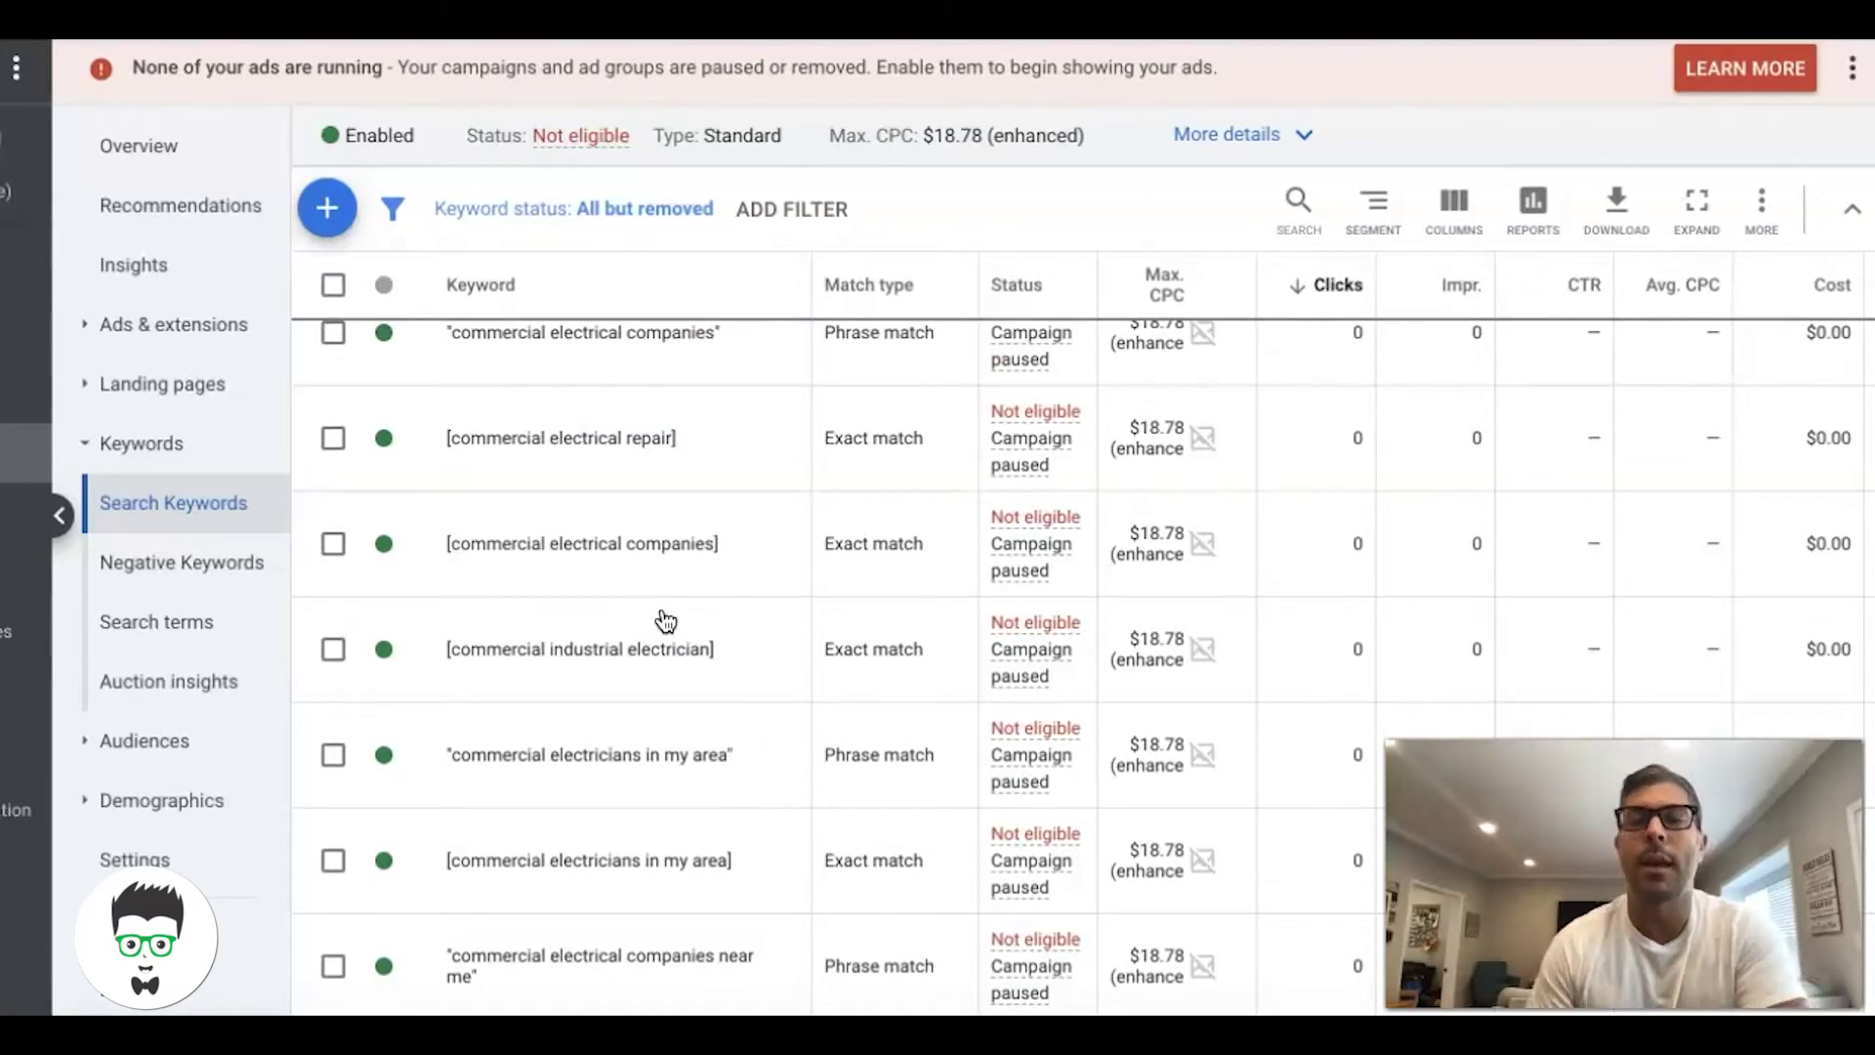
{"action": "scroll", "coordinate": [665, 621], "scroll_direction": "down", "scroll_amount": 4}
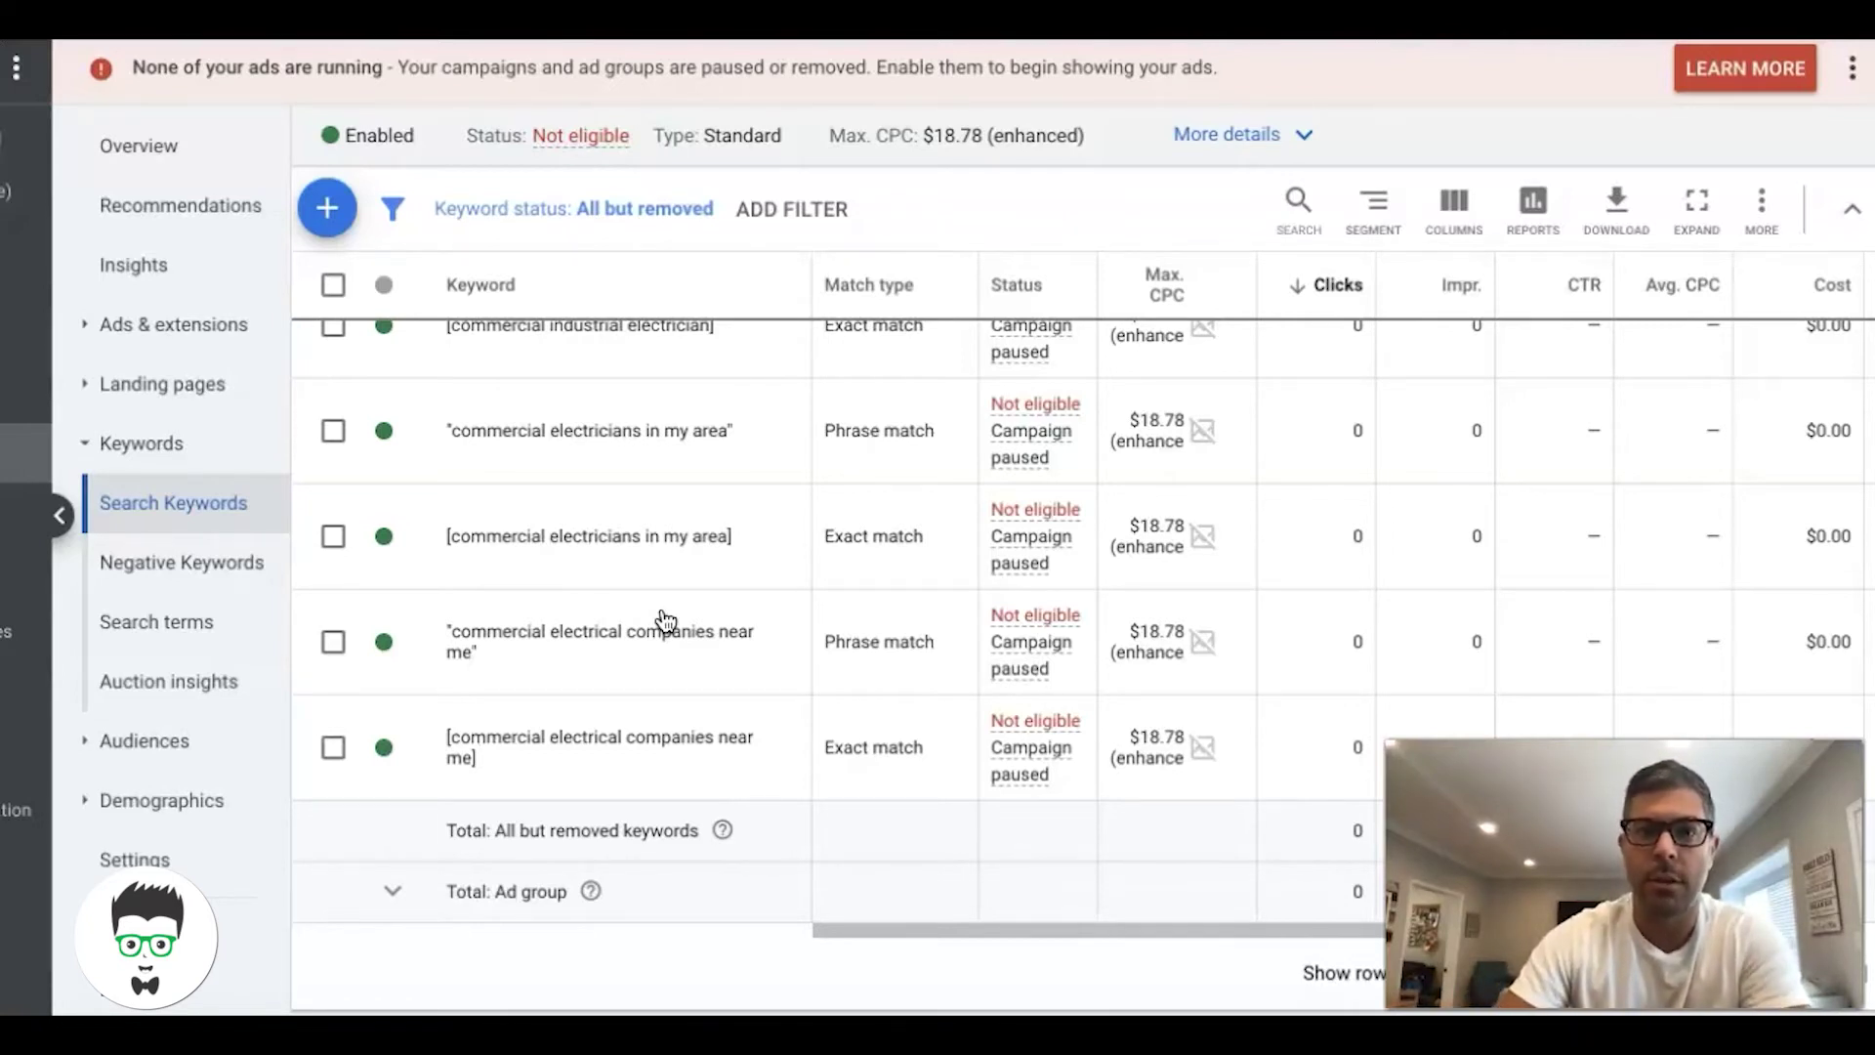
{"action": "scroll", "coordinate": [665, 621], "scroll_direction": "up", "scroll_amount": 2}
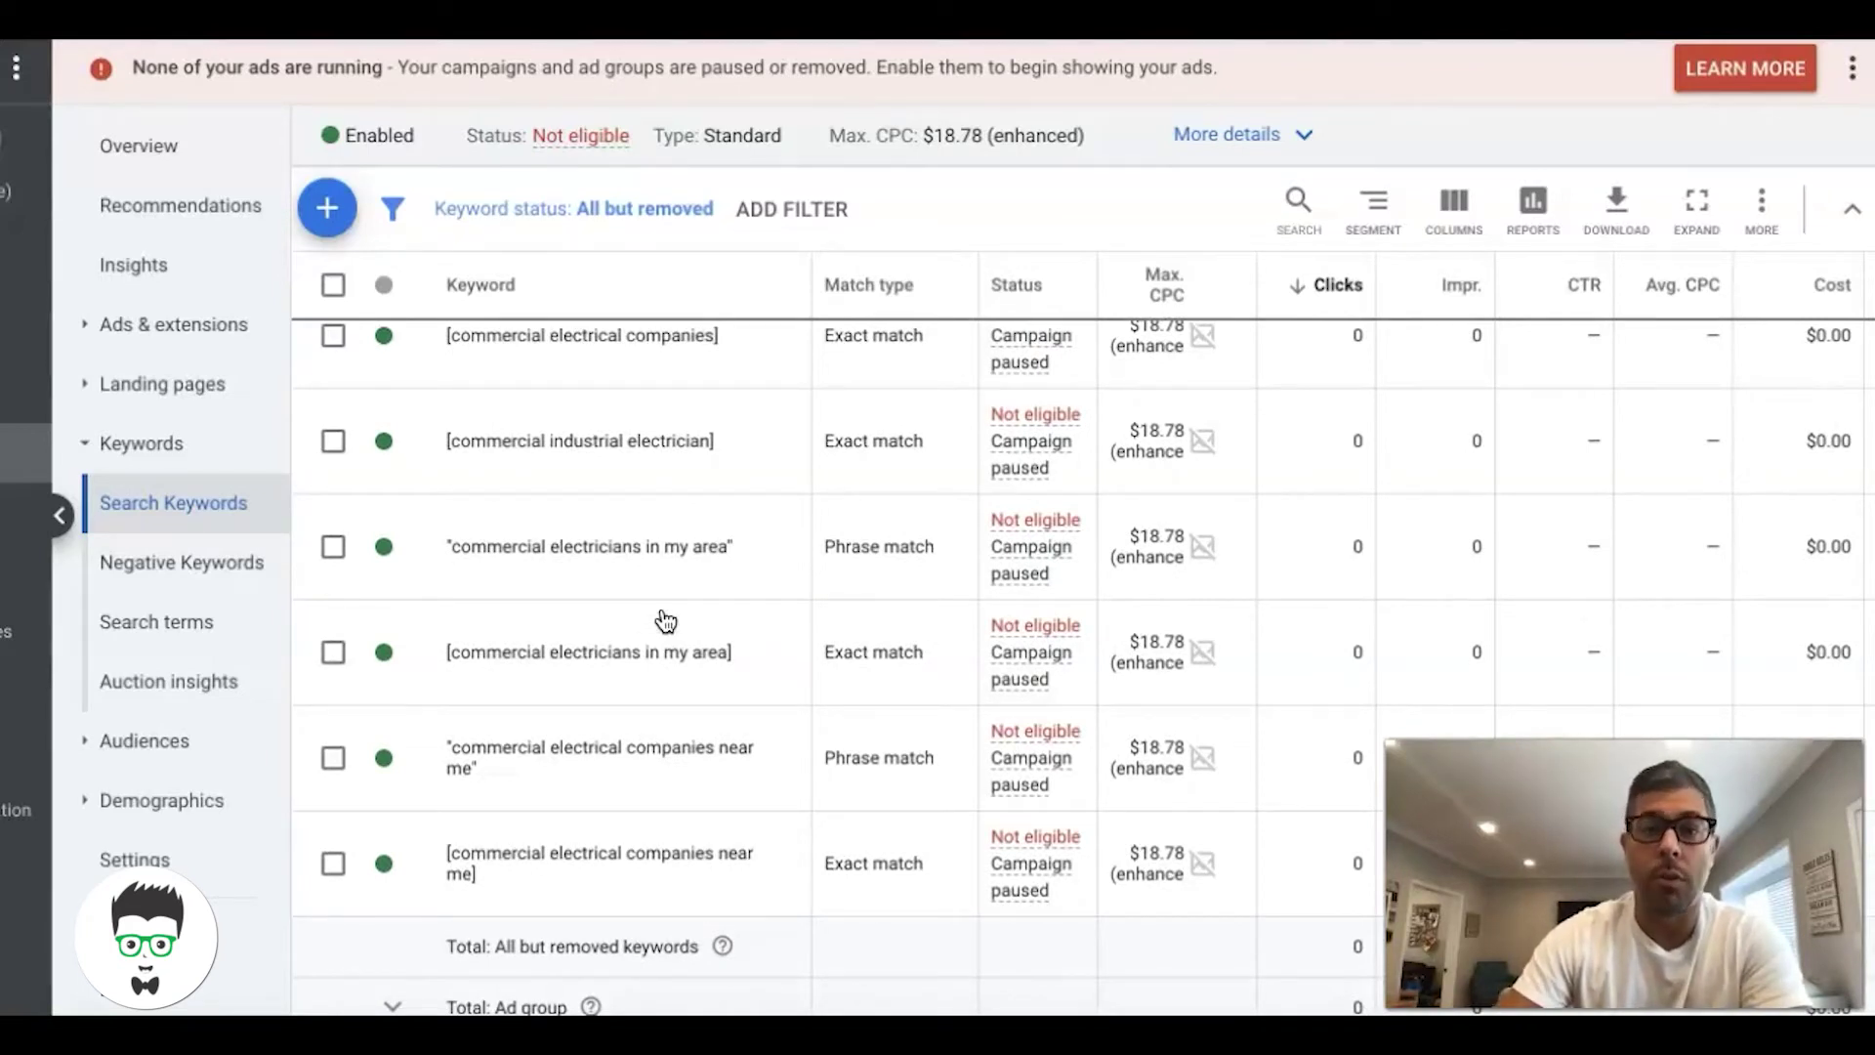
{"action": "scroll", "coordinate": [645, 601], "scroll_direction": "up", "scroll_amount": 5}
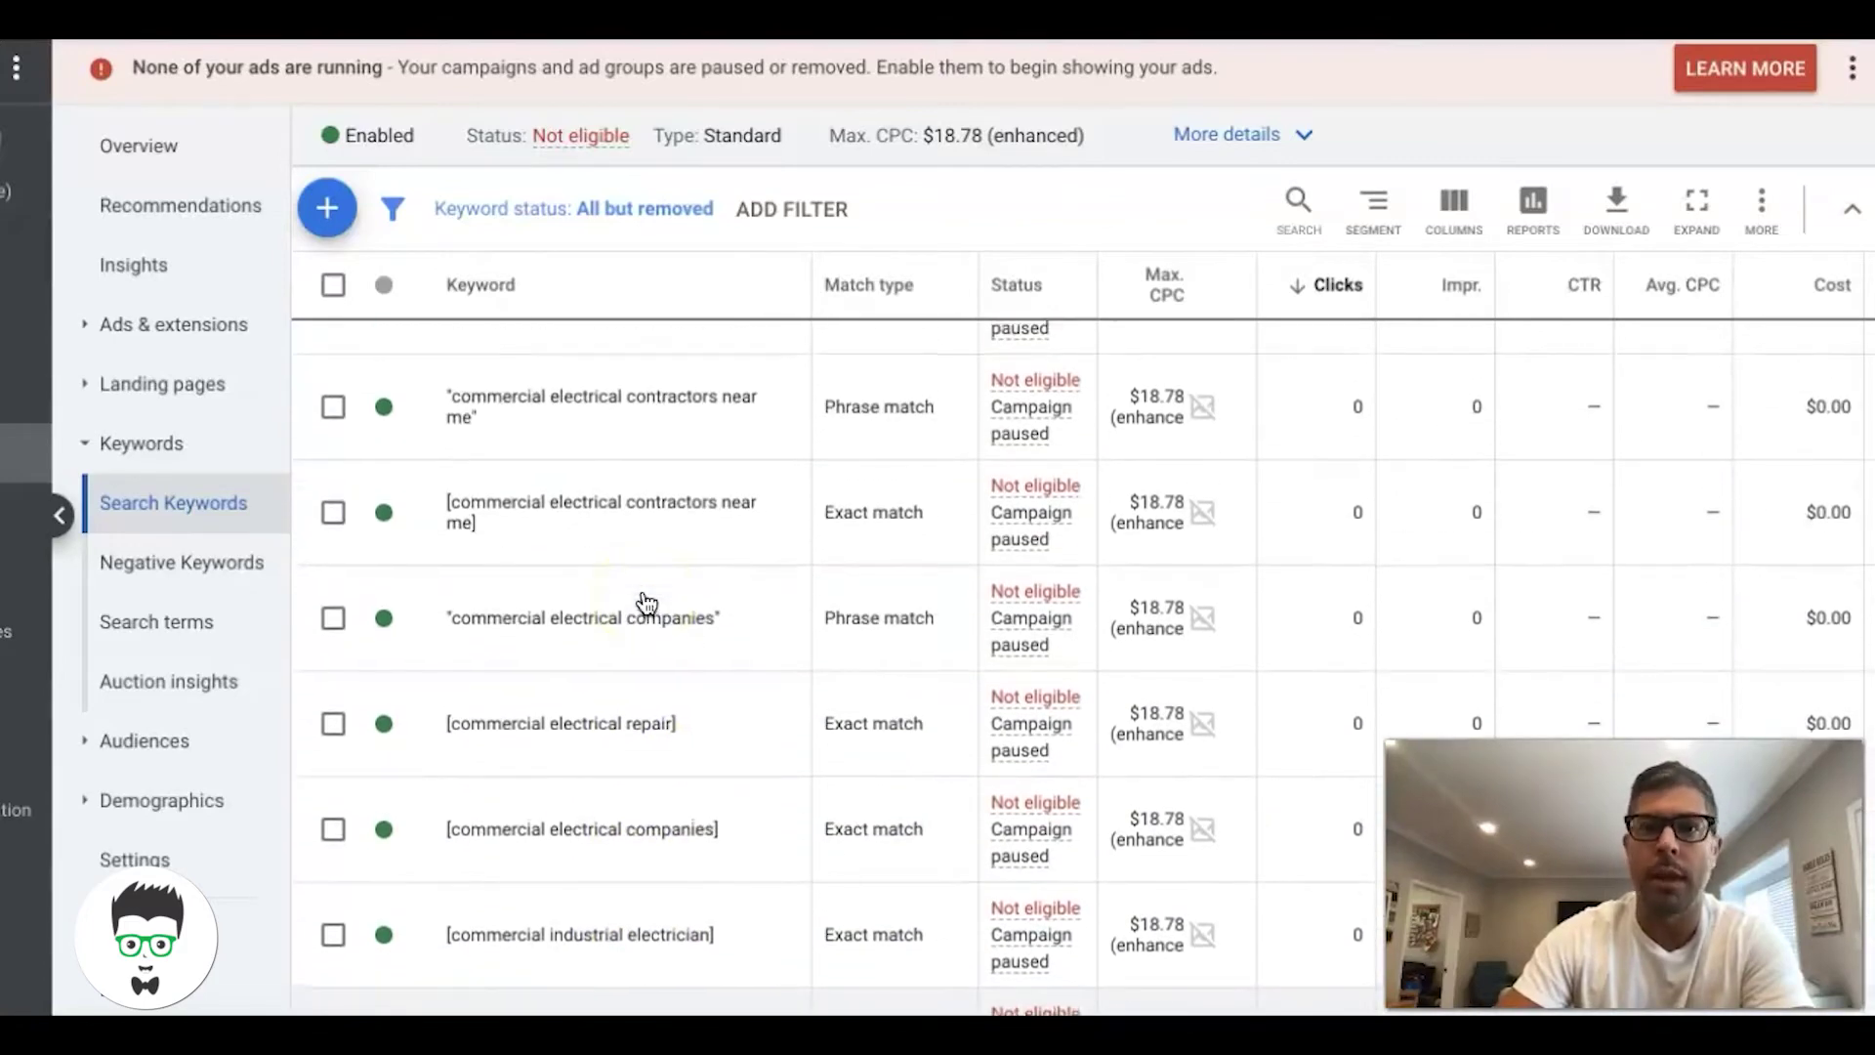
{"action": "scroll", "coordinate": [646, 602], "scroll_direction": "up", "scroll_amount": 4}
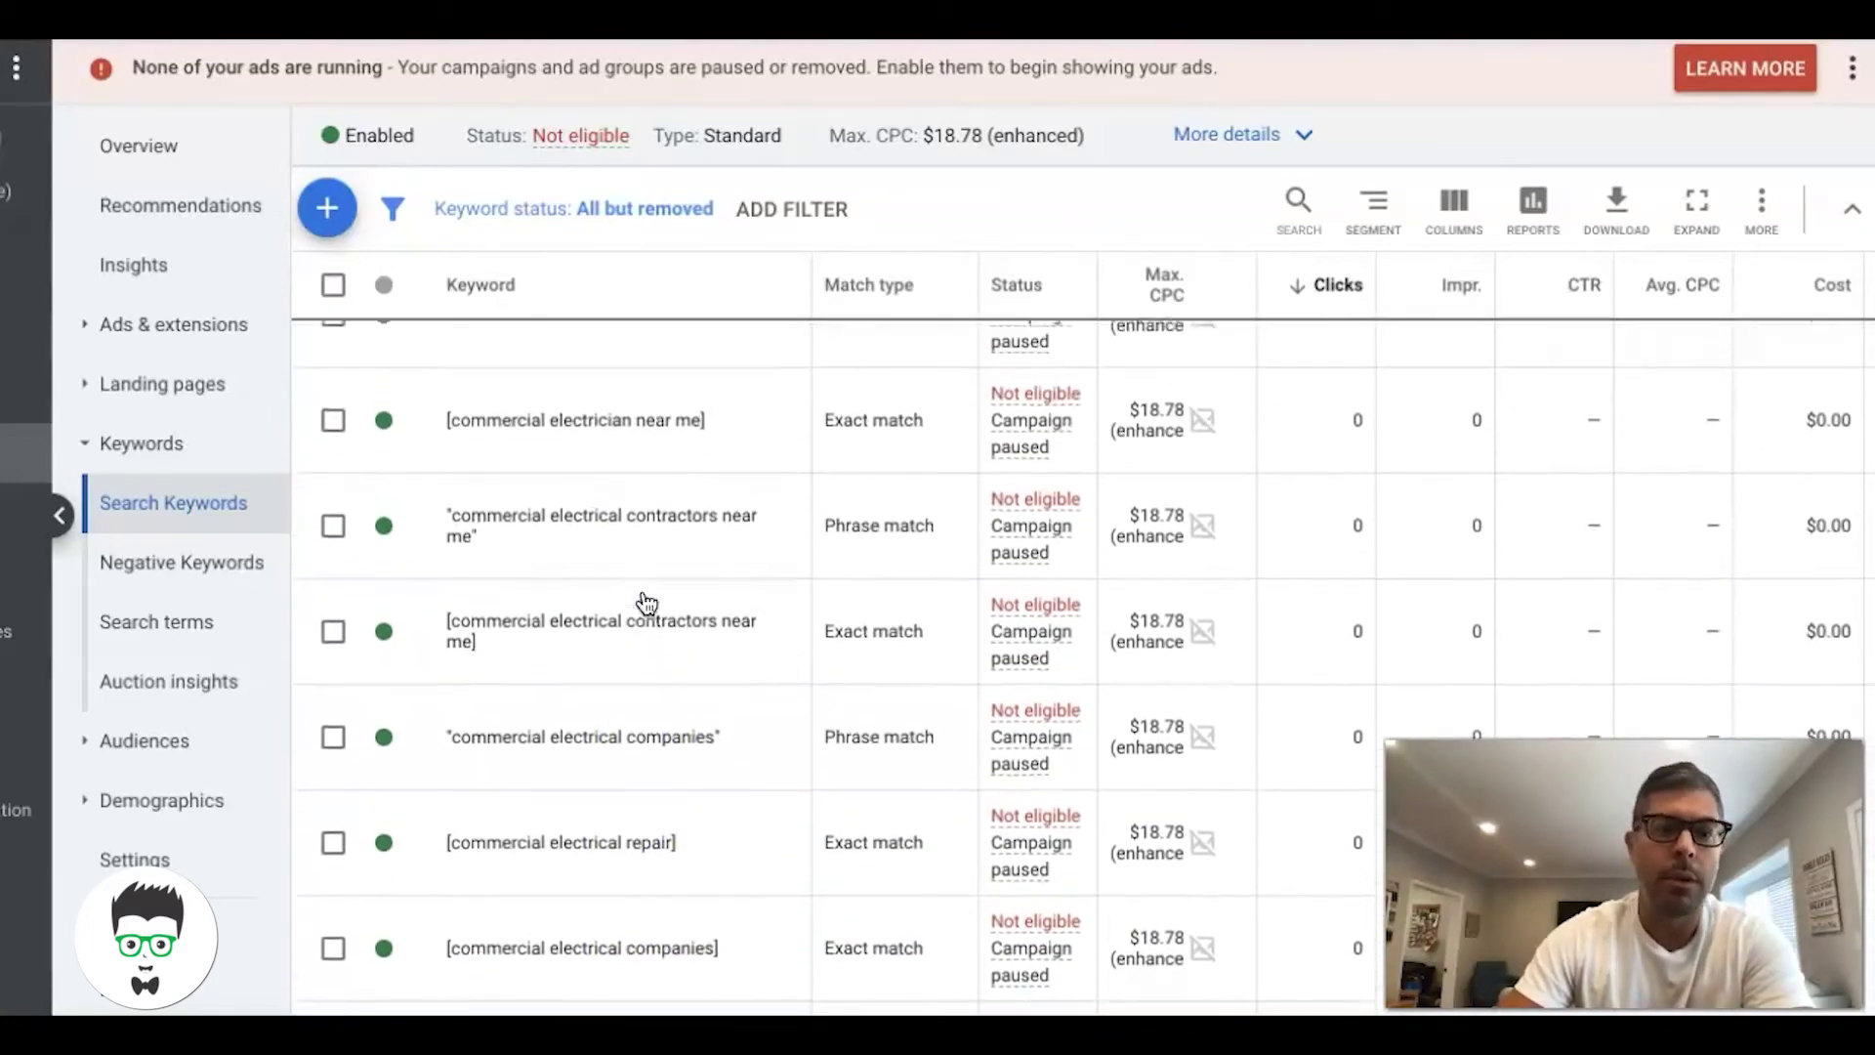
{"action": "scroll", "coordinate": [646, 603], "scroll_direction": "up", "scroll_amount": 5}
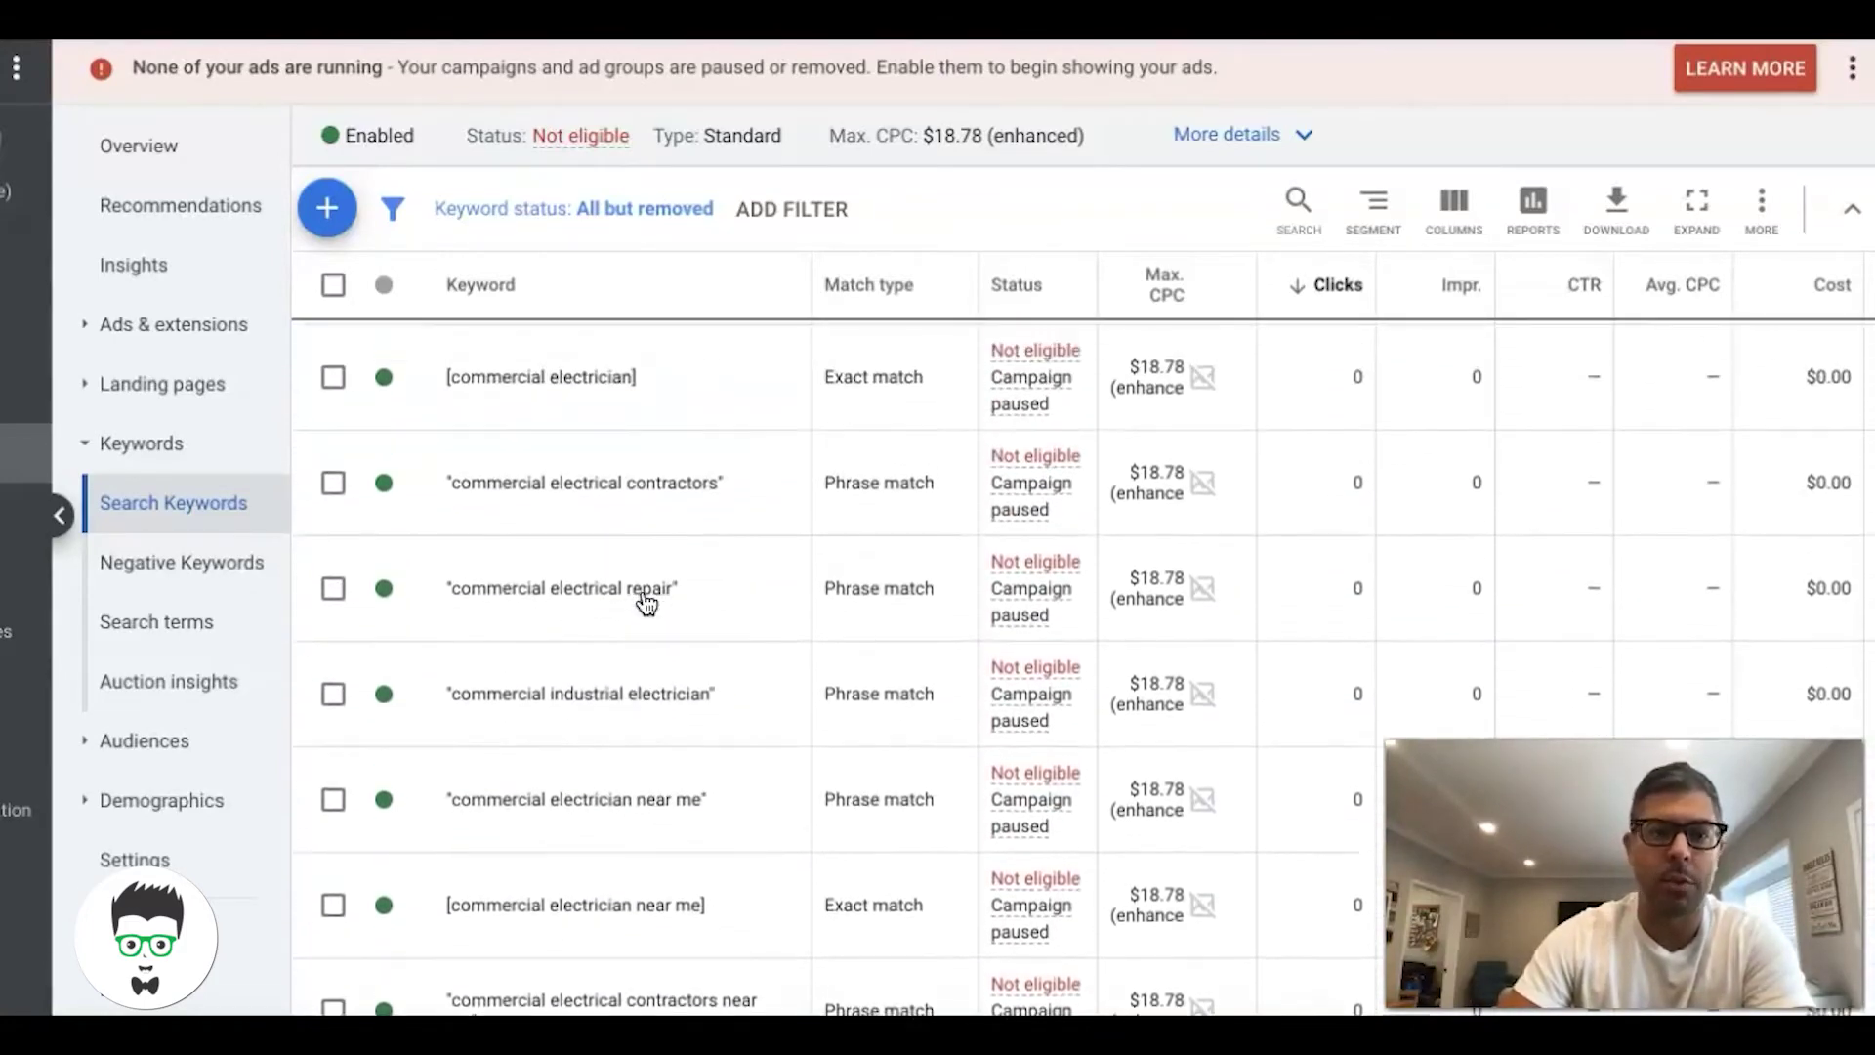
- From the campaign's ad groups list, open the emergency electrician ad group's exact and phrase match keywords
{"action": "left_click", "coordinate": [42, 326]}
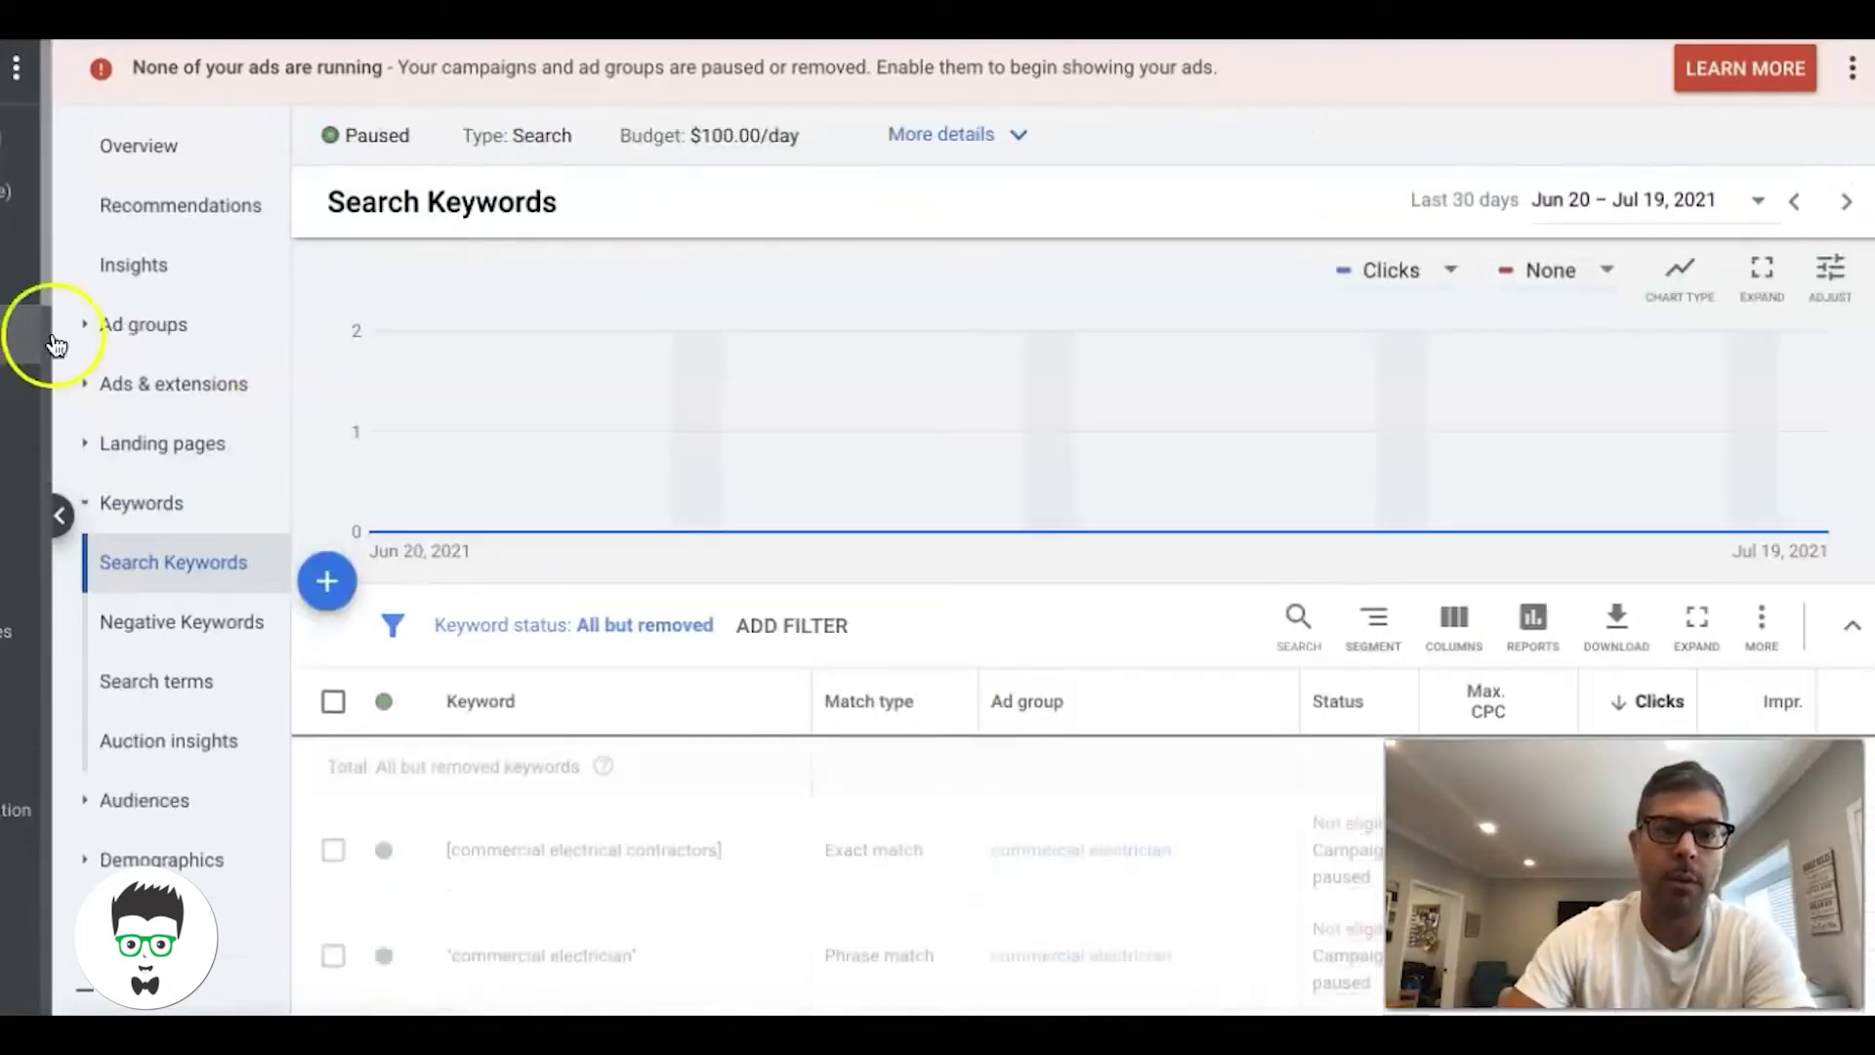
{"action": "left_click", "coordinate": [167, 335]}
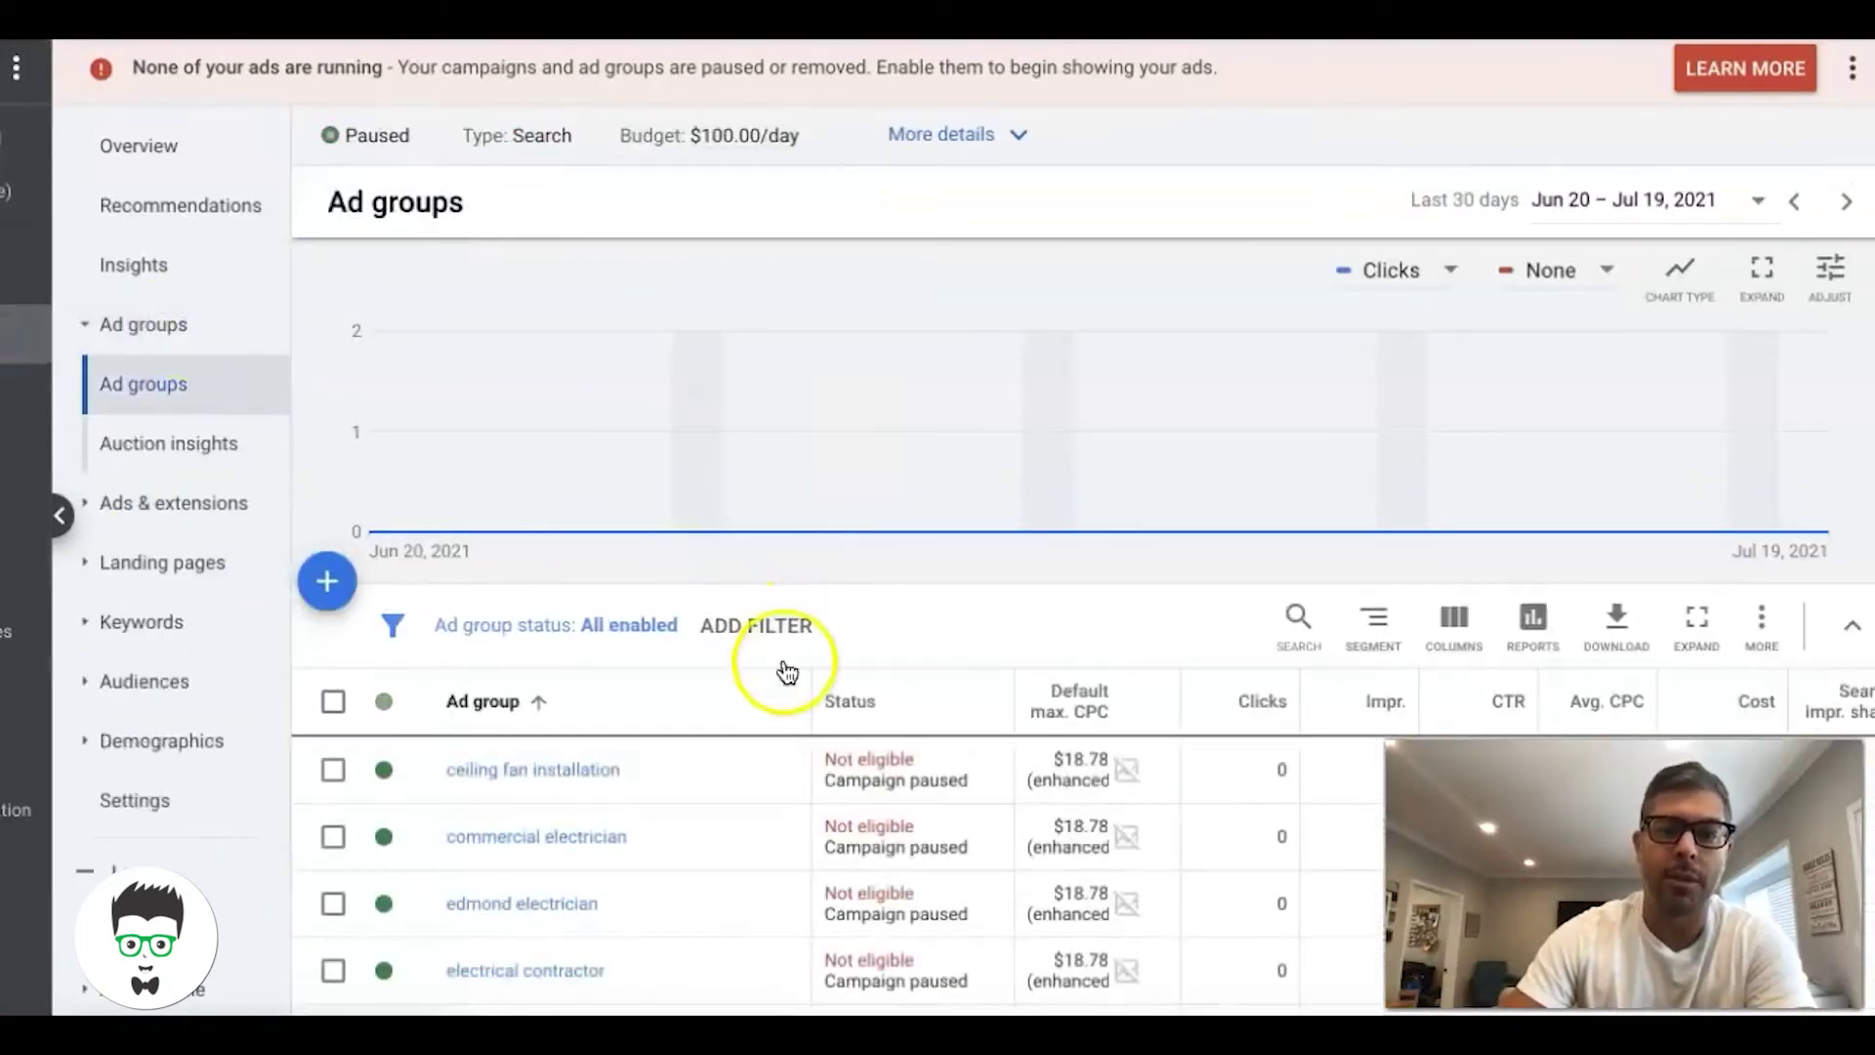
{"action": "scroll", "coordinate": [781, 674], "scroll_direction": "down", "scroll_amount": 3}
{"action": "scroll", "coordinate": [781, 677], "scroll_direction": "down", "scroll_amount": 1}
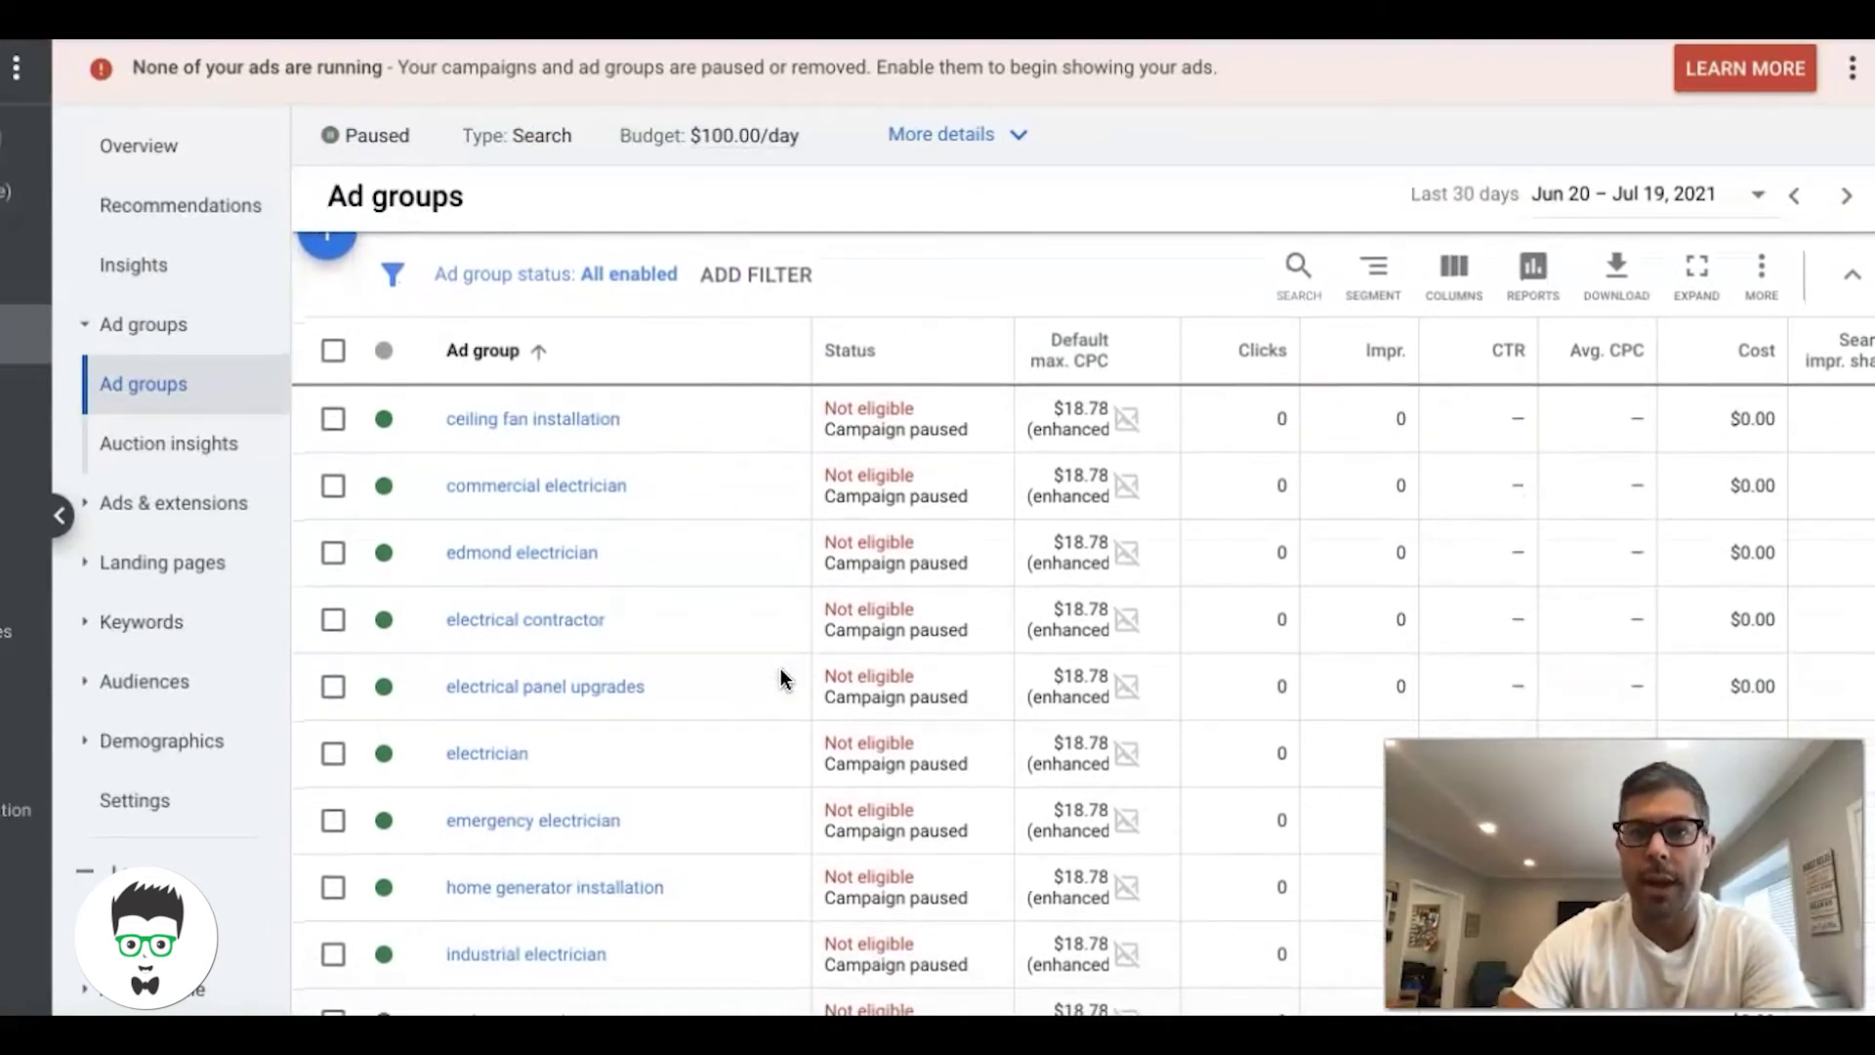
{"action": "scroll", "coordinate": [635, 561], "scroll_direction": "down", "scroll_amount": 2}
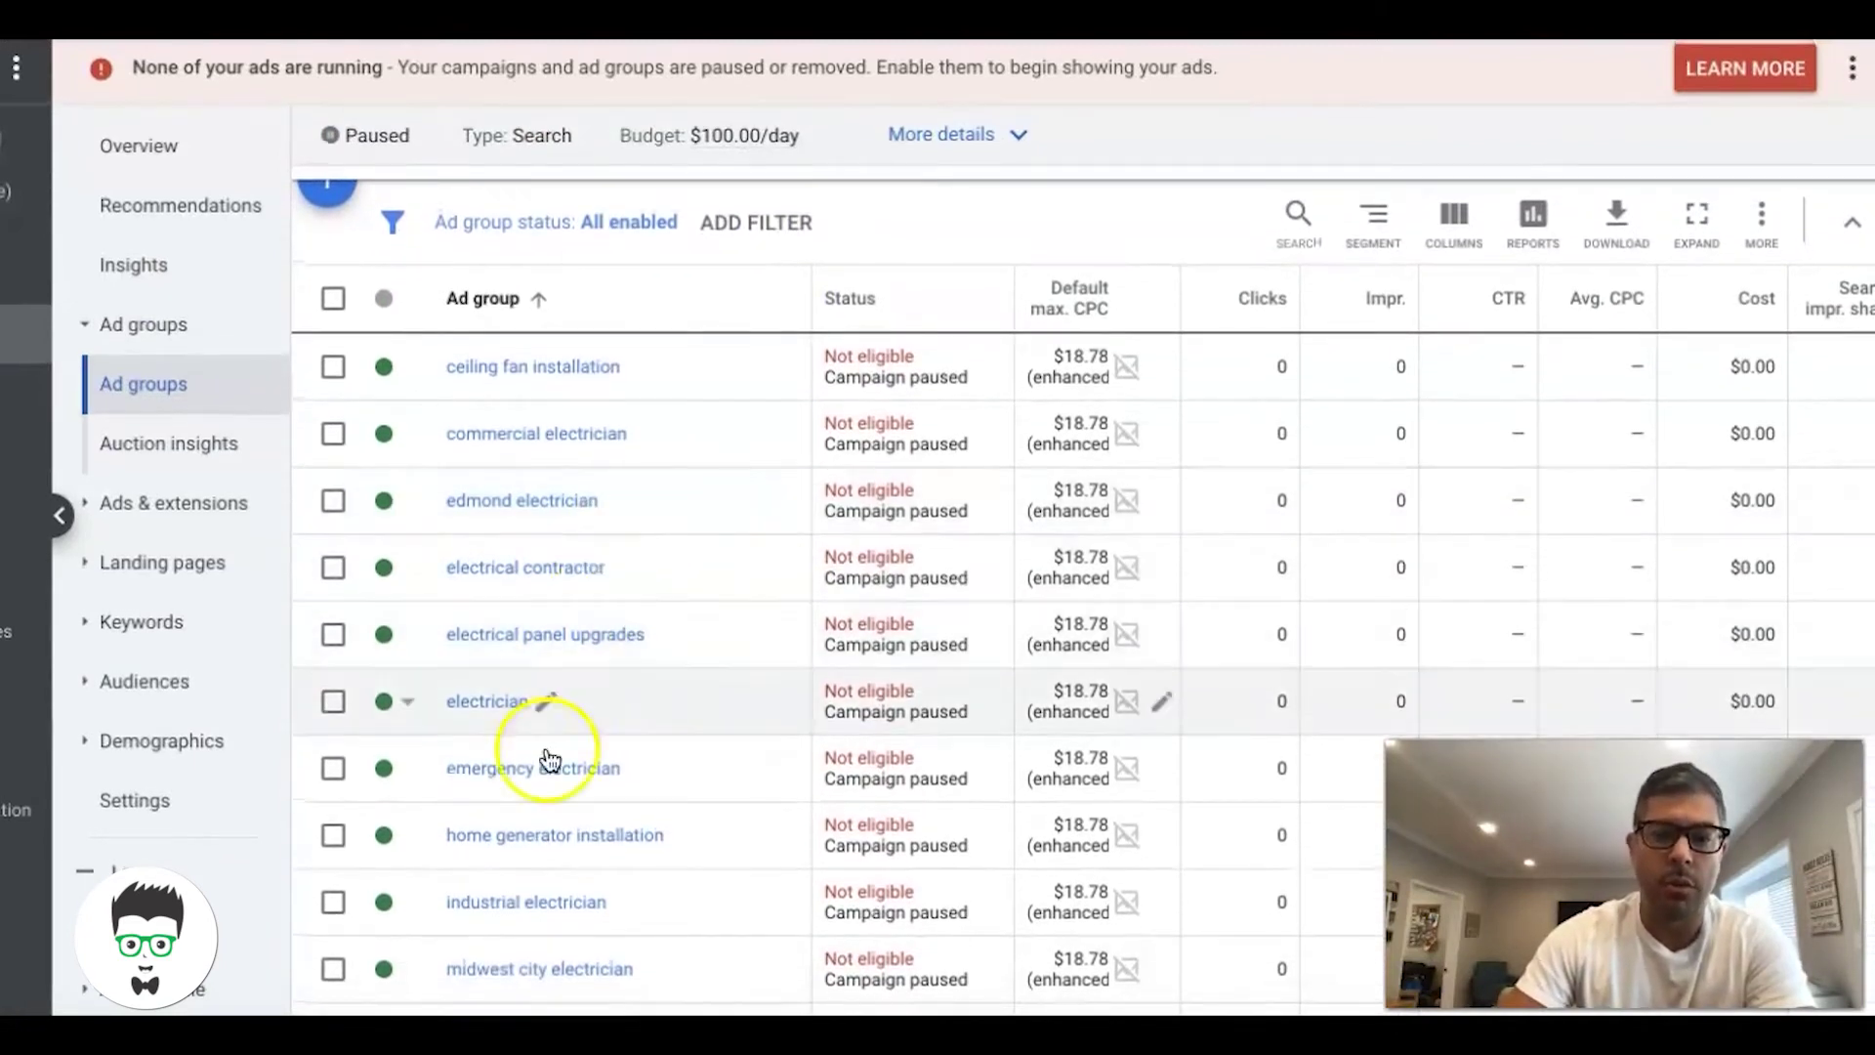
{"action": "left_click", "coordinate": [566, 780]}
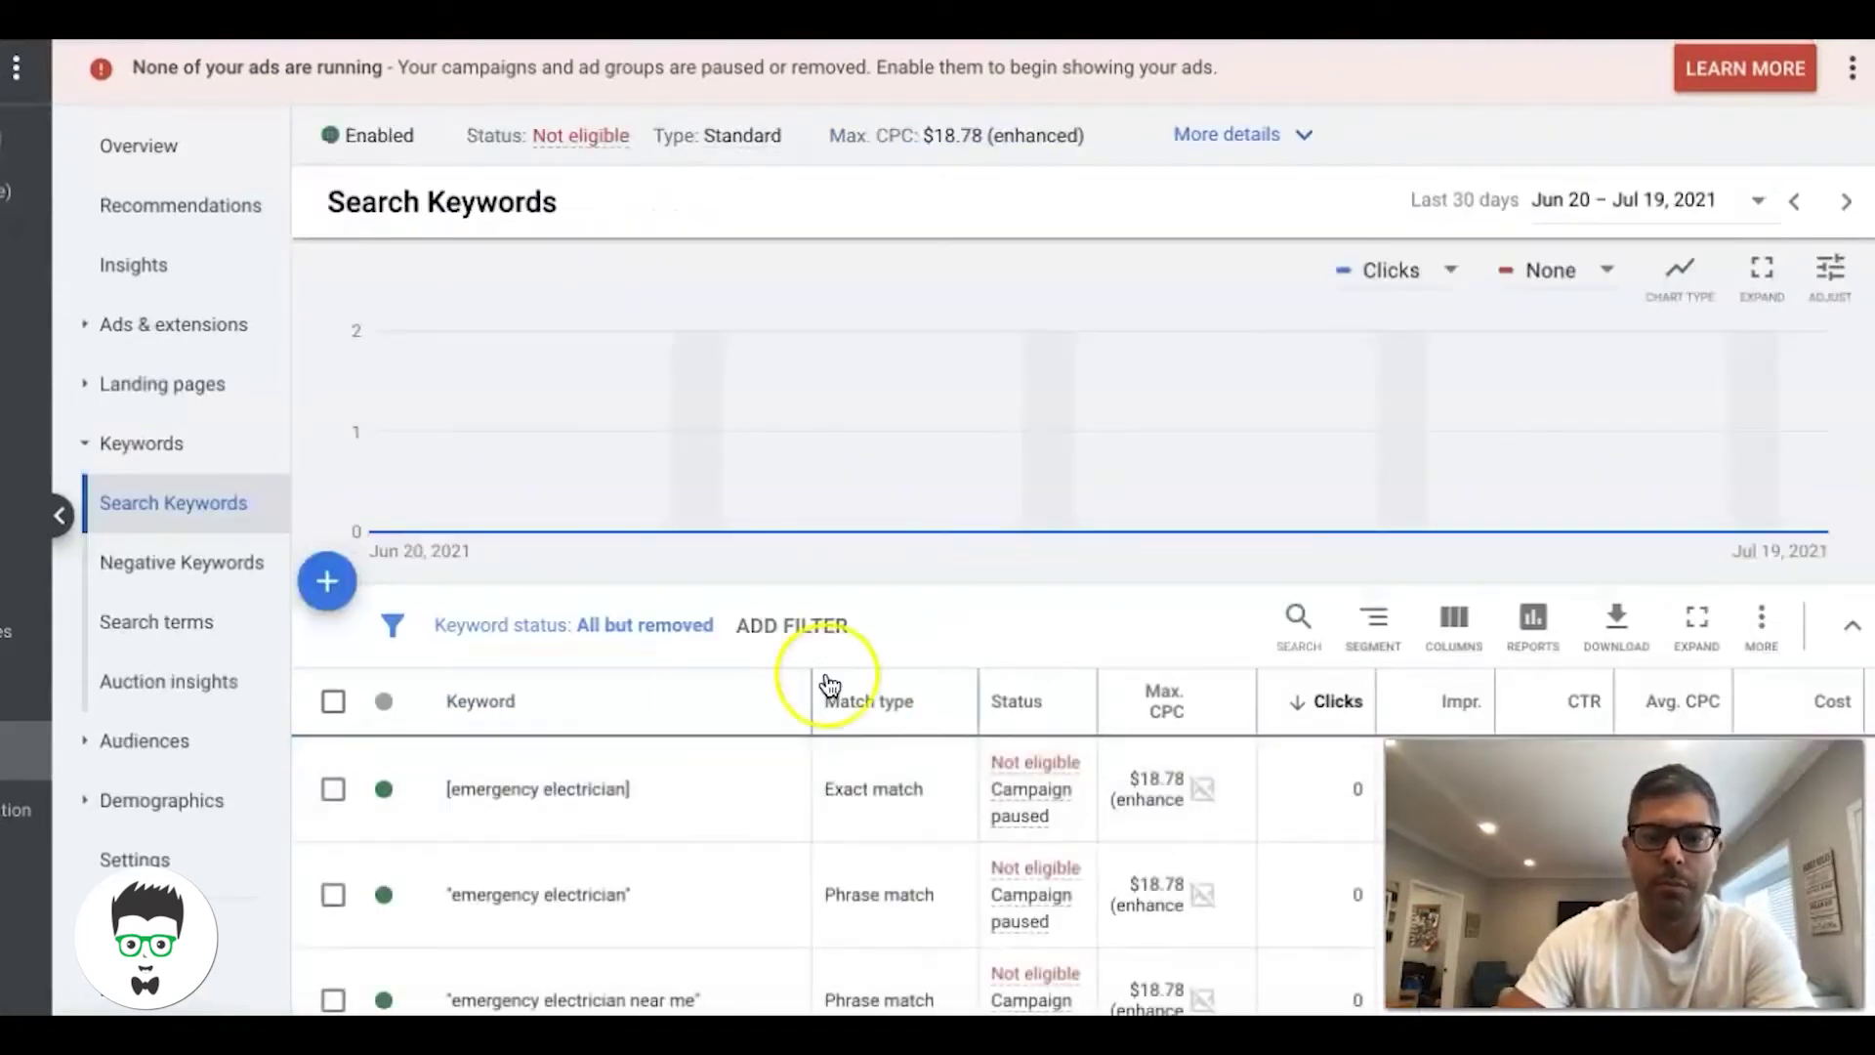
{"action": "scroll", "coordinate": [828, 684], "scroll_direction": "down", "scroll_amount": 3}
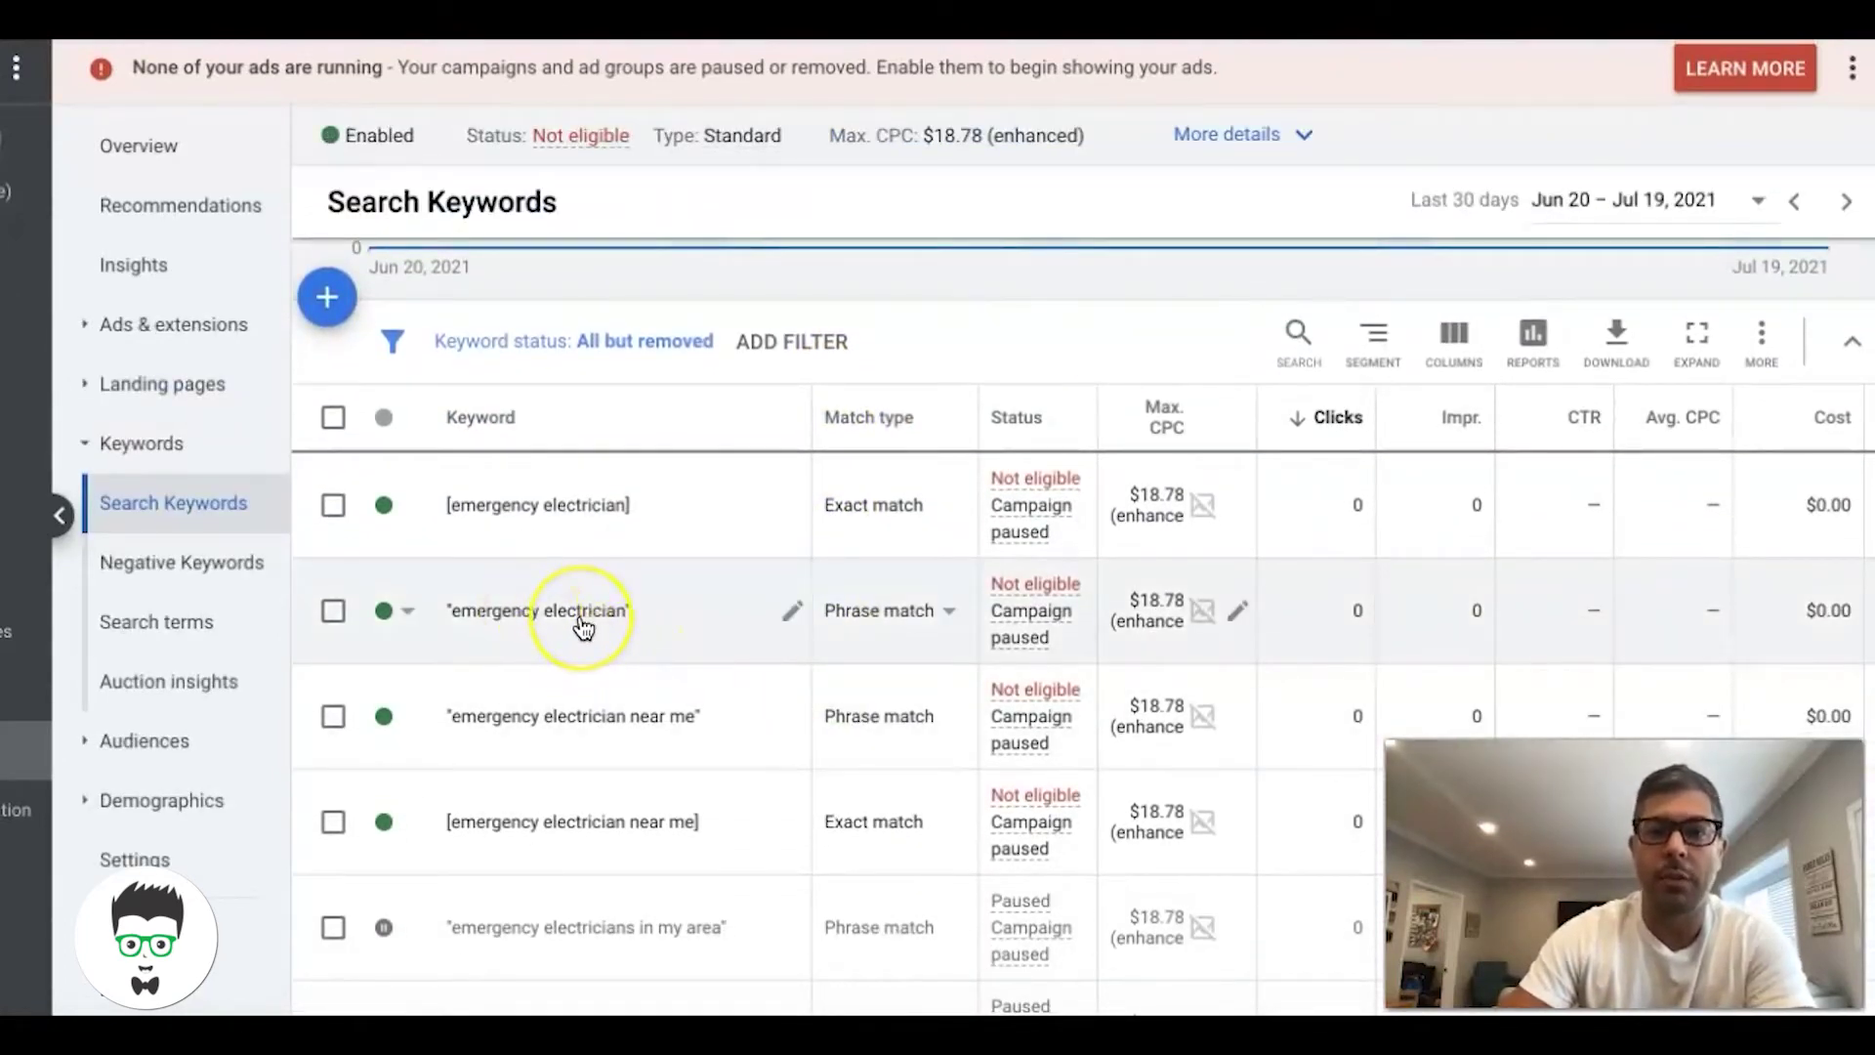
{"action": "scroll", "coordinate": [583, 627], "scroll_direction": "down", "scroll_amount": 3}
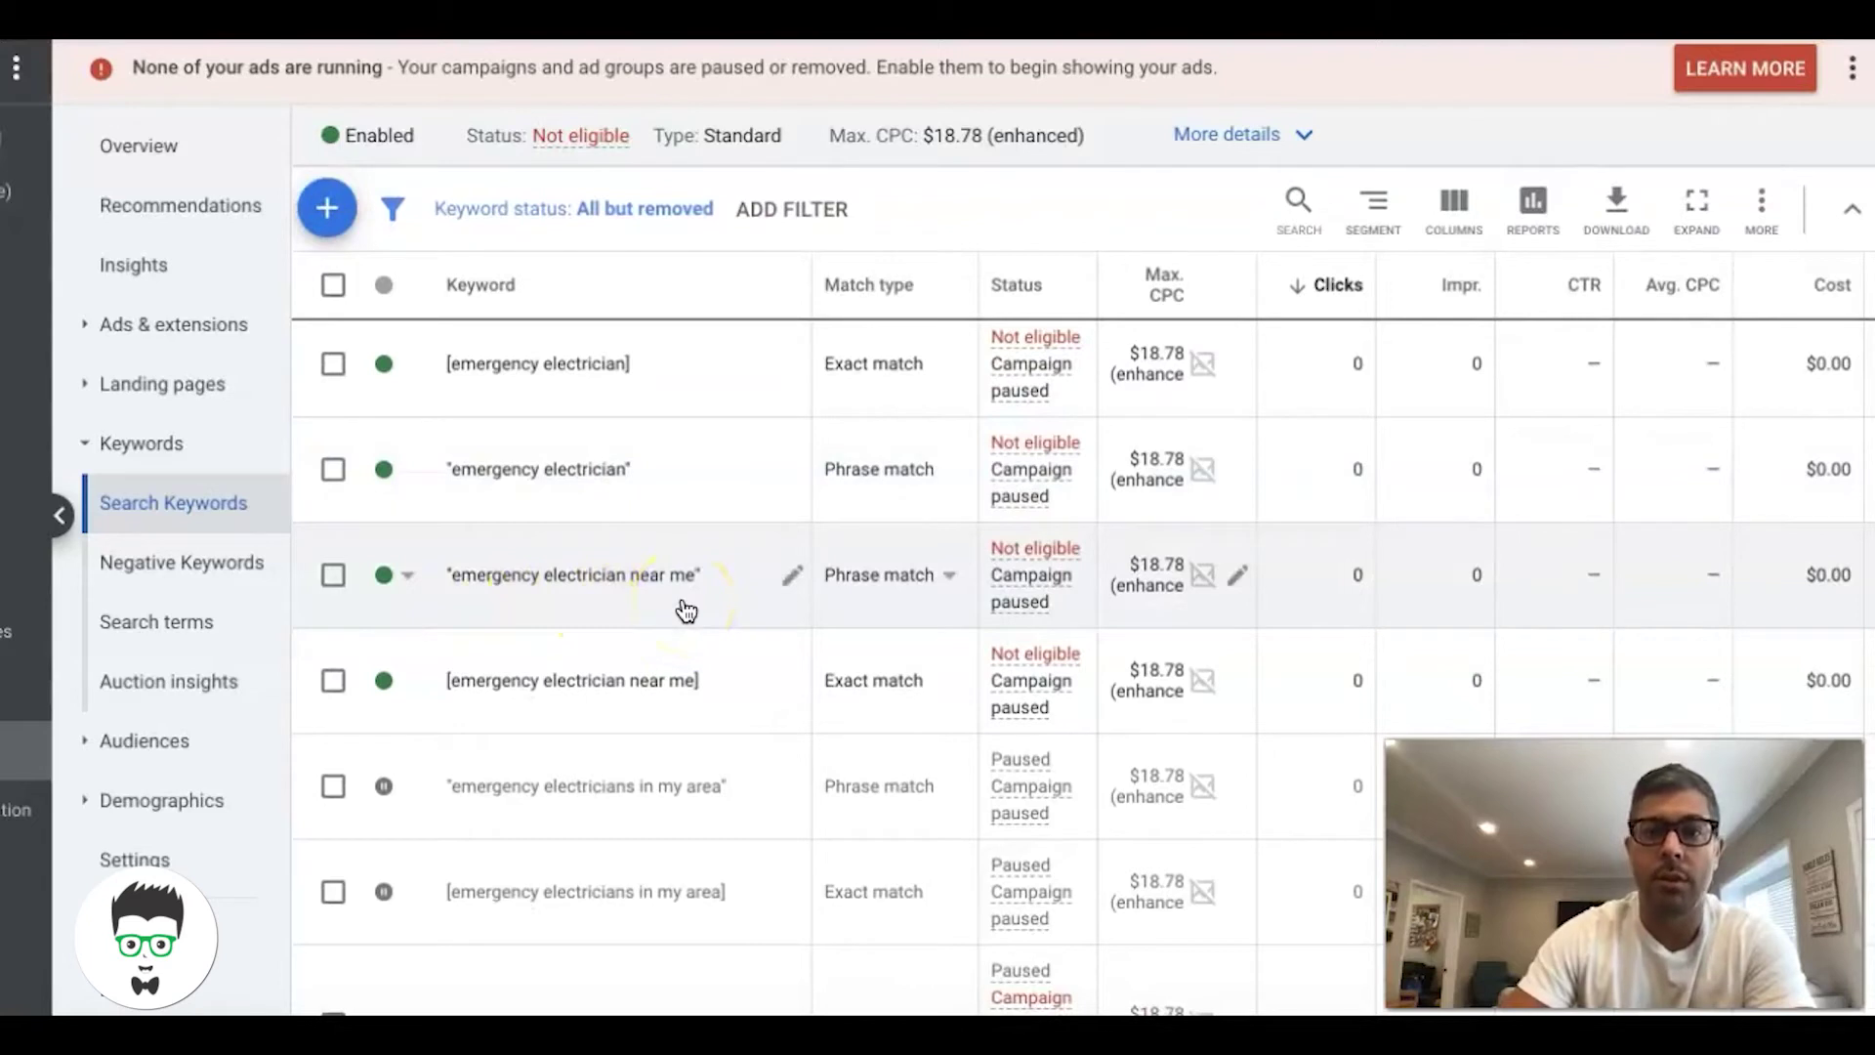
{"action": "scroll", "coordinate": [592, 630], "scroll_direction": "down", "scroll_amount": 3}
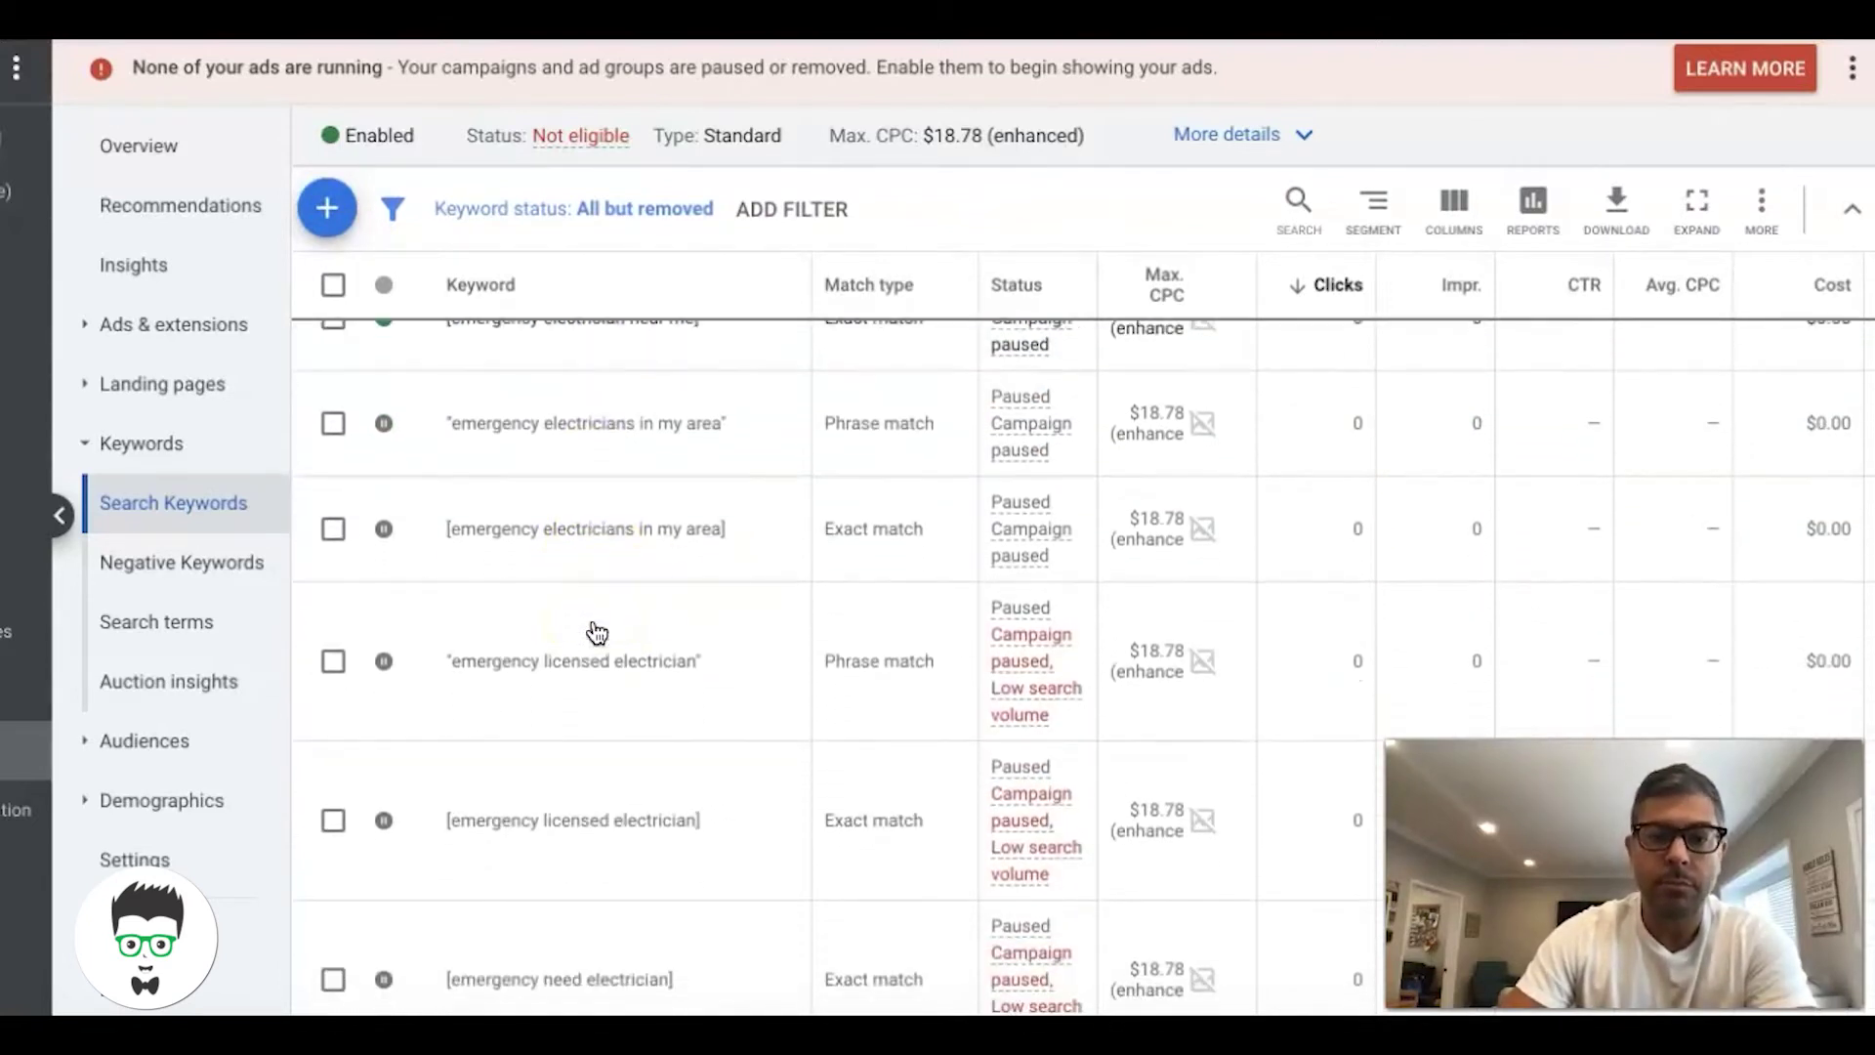
{"action": "scroll", "coordinate": [625, 605], "scroll_direction": "down", "scroll_amount": 3}
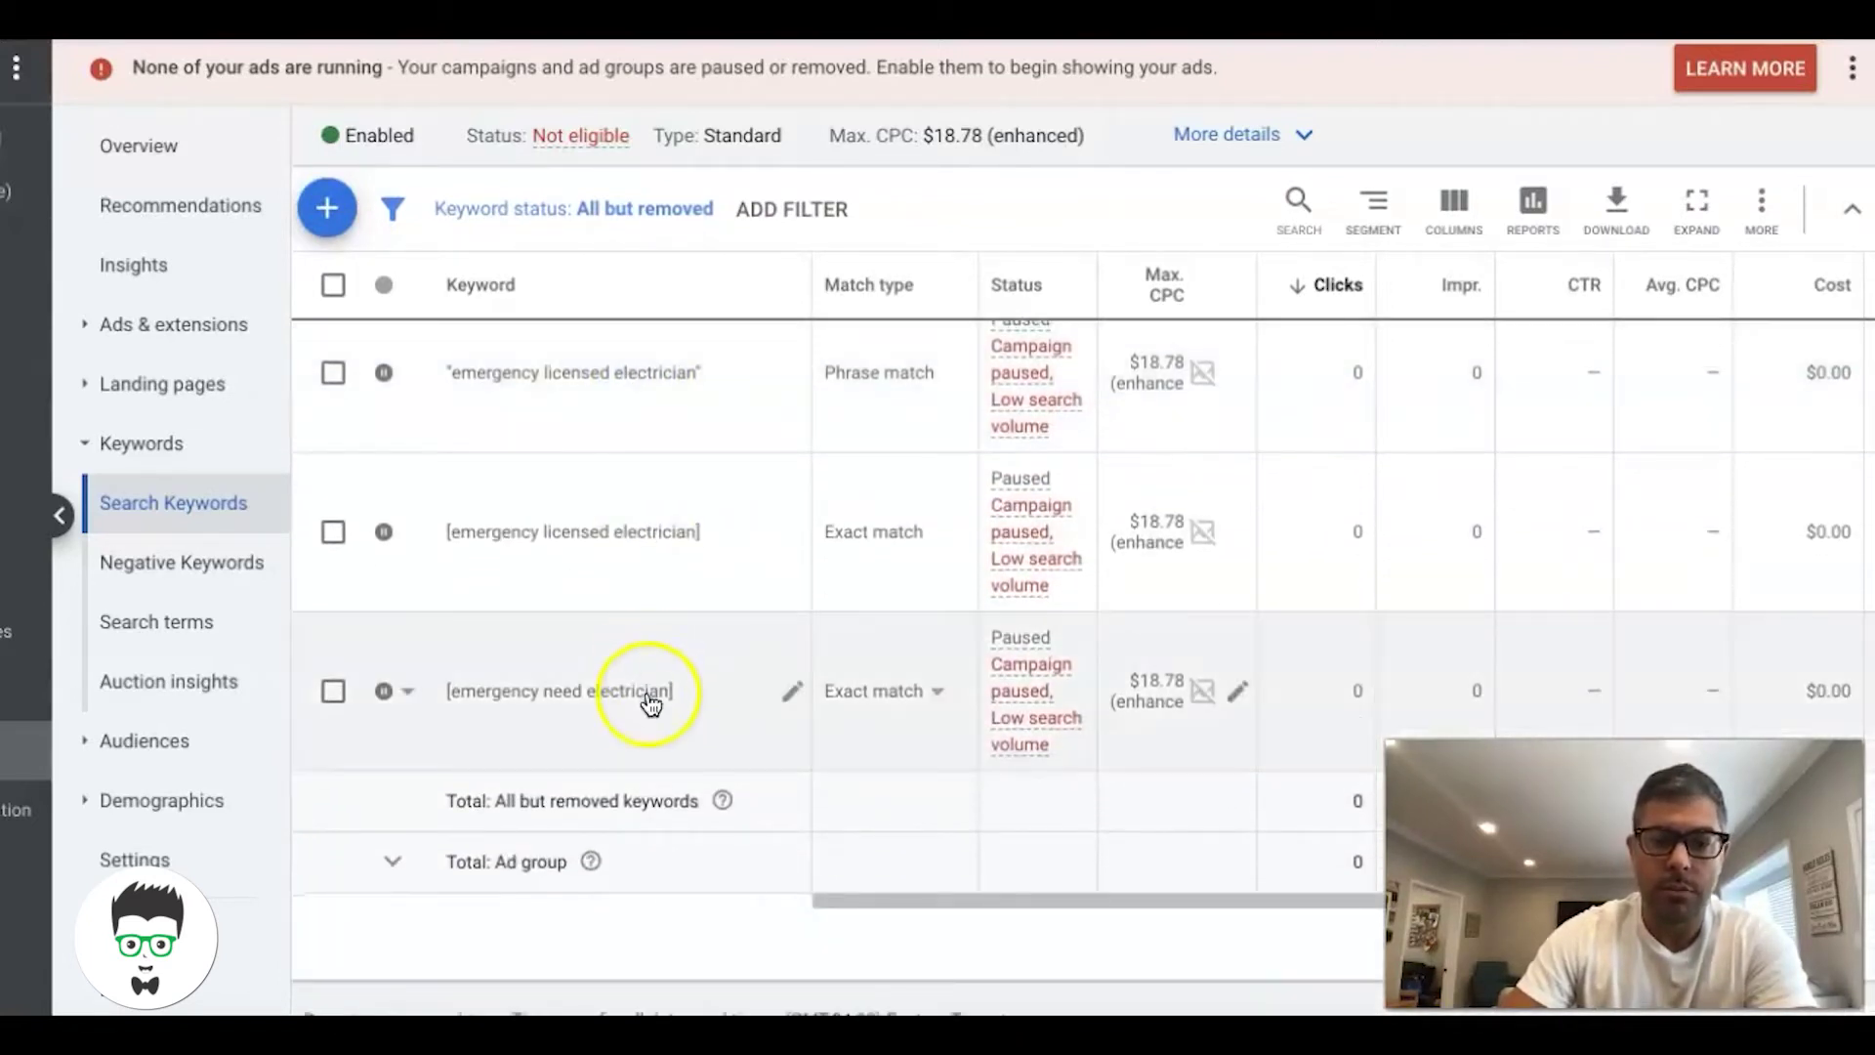
{"action": "scroll", "coordinate": [598, 712], "scroll_direction": "up", "scroll_amount": 2}
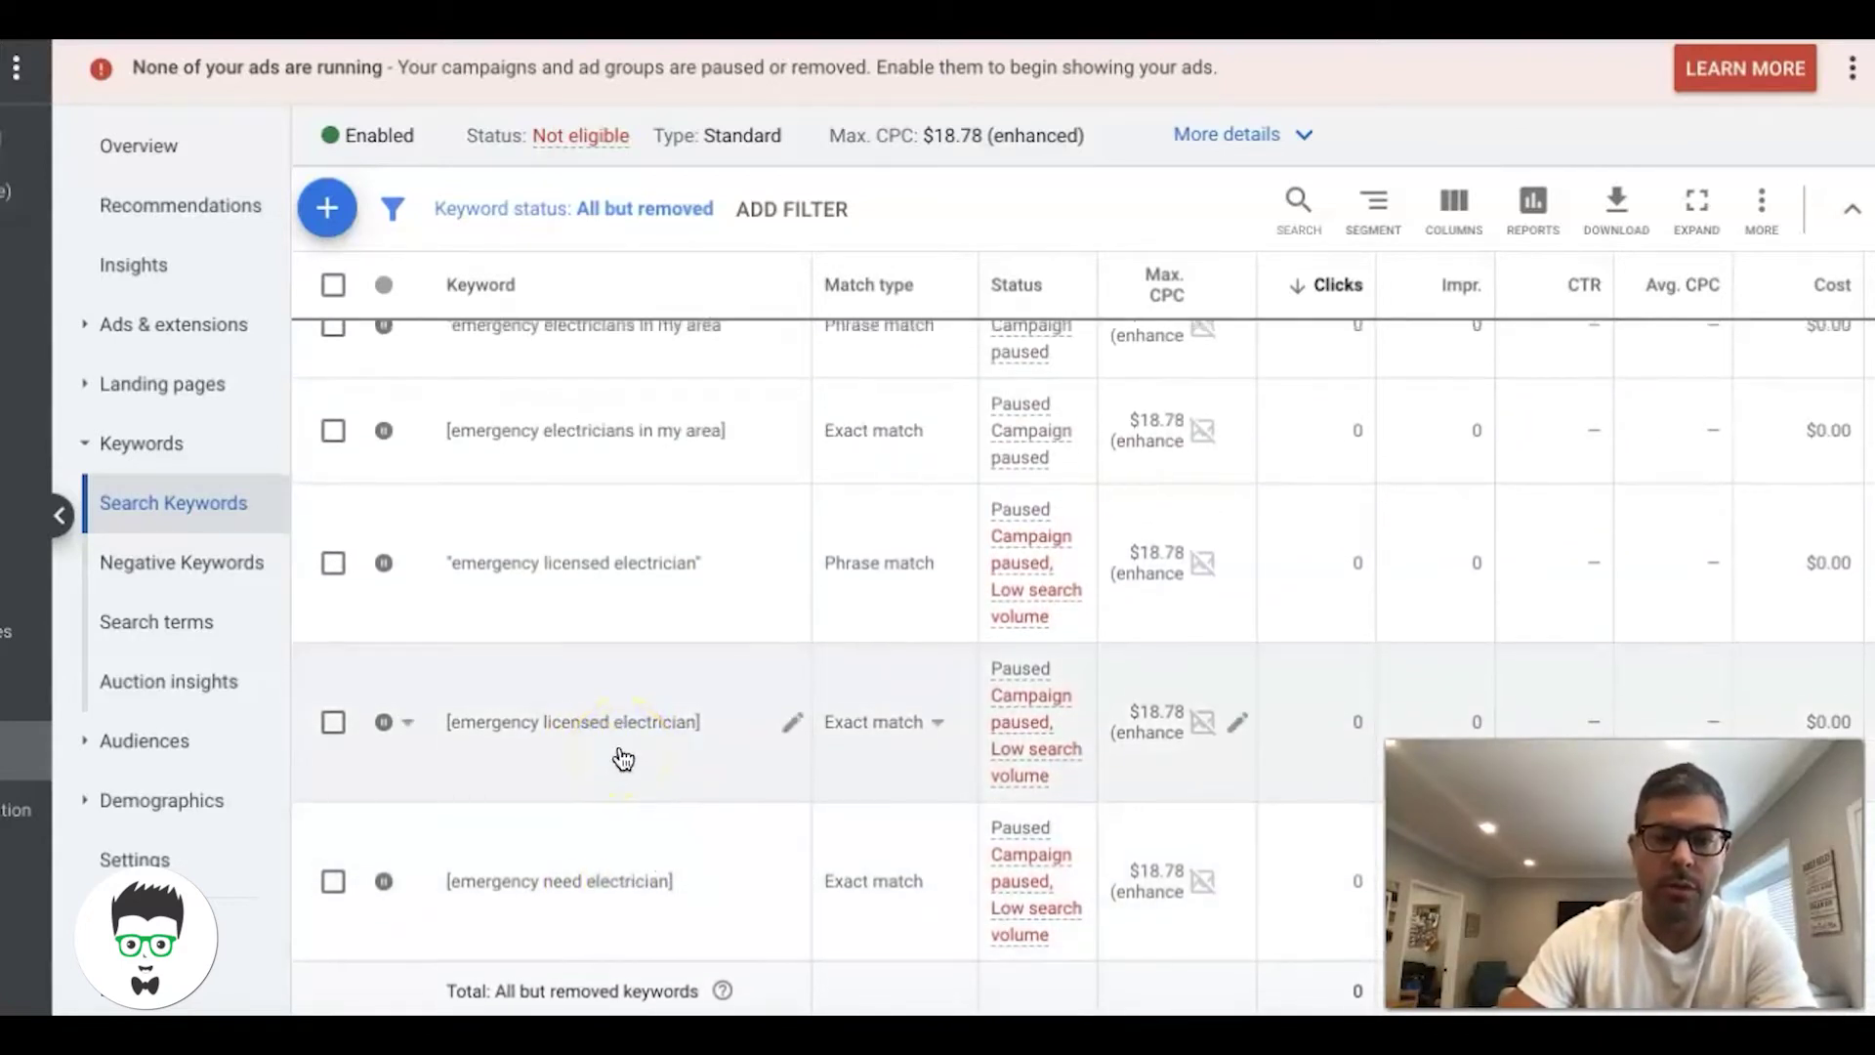
{"action": "scroll", "coordinate": [625, 742], "scroll_direction": "up", "scroll_amount": 2}
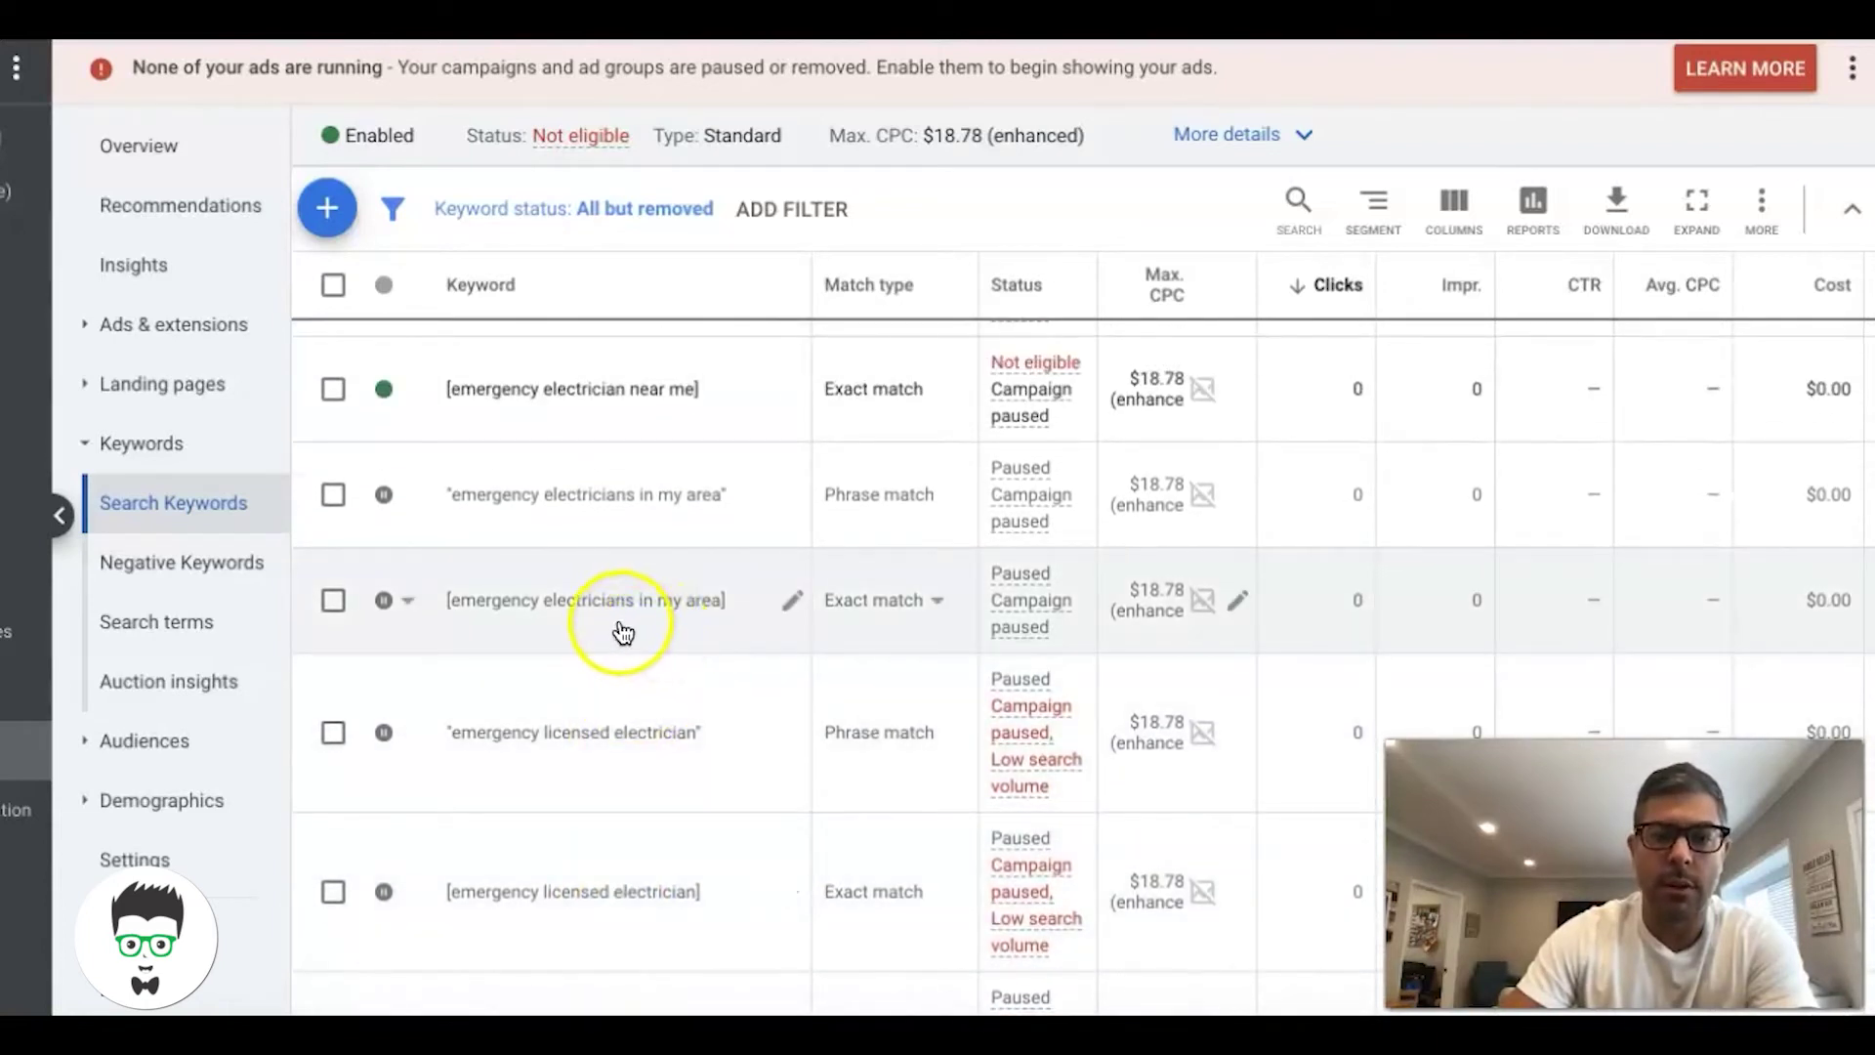
{"action": "scroll", "coordinate": [644, 635], "scroll_direction": "up", "scroll_amount": 2}
{"action": "scroll", "coordinate": [633, 627], "scroll_direction": "up", "scroll_amount": 2}
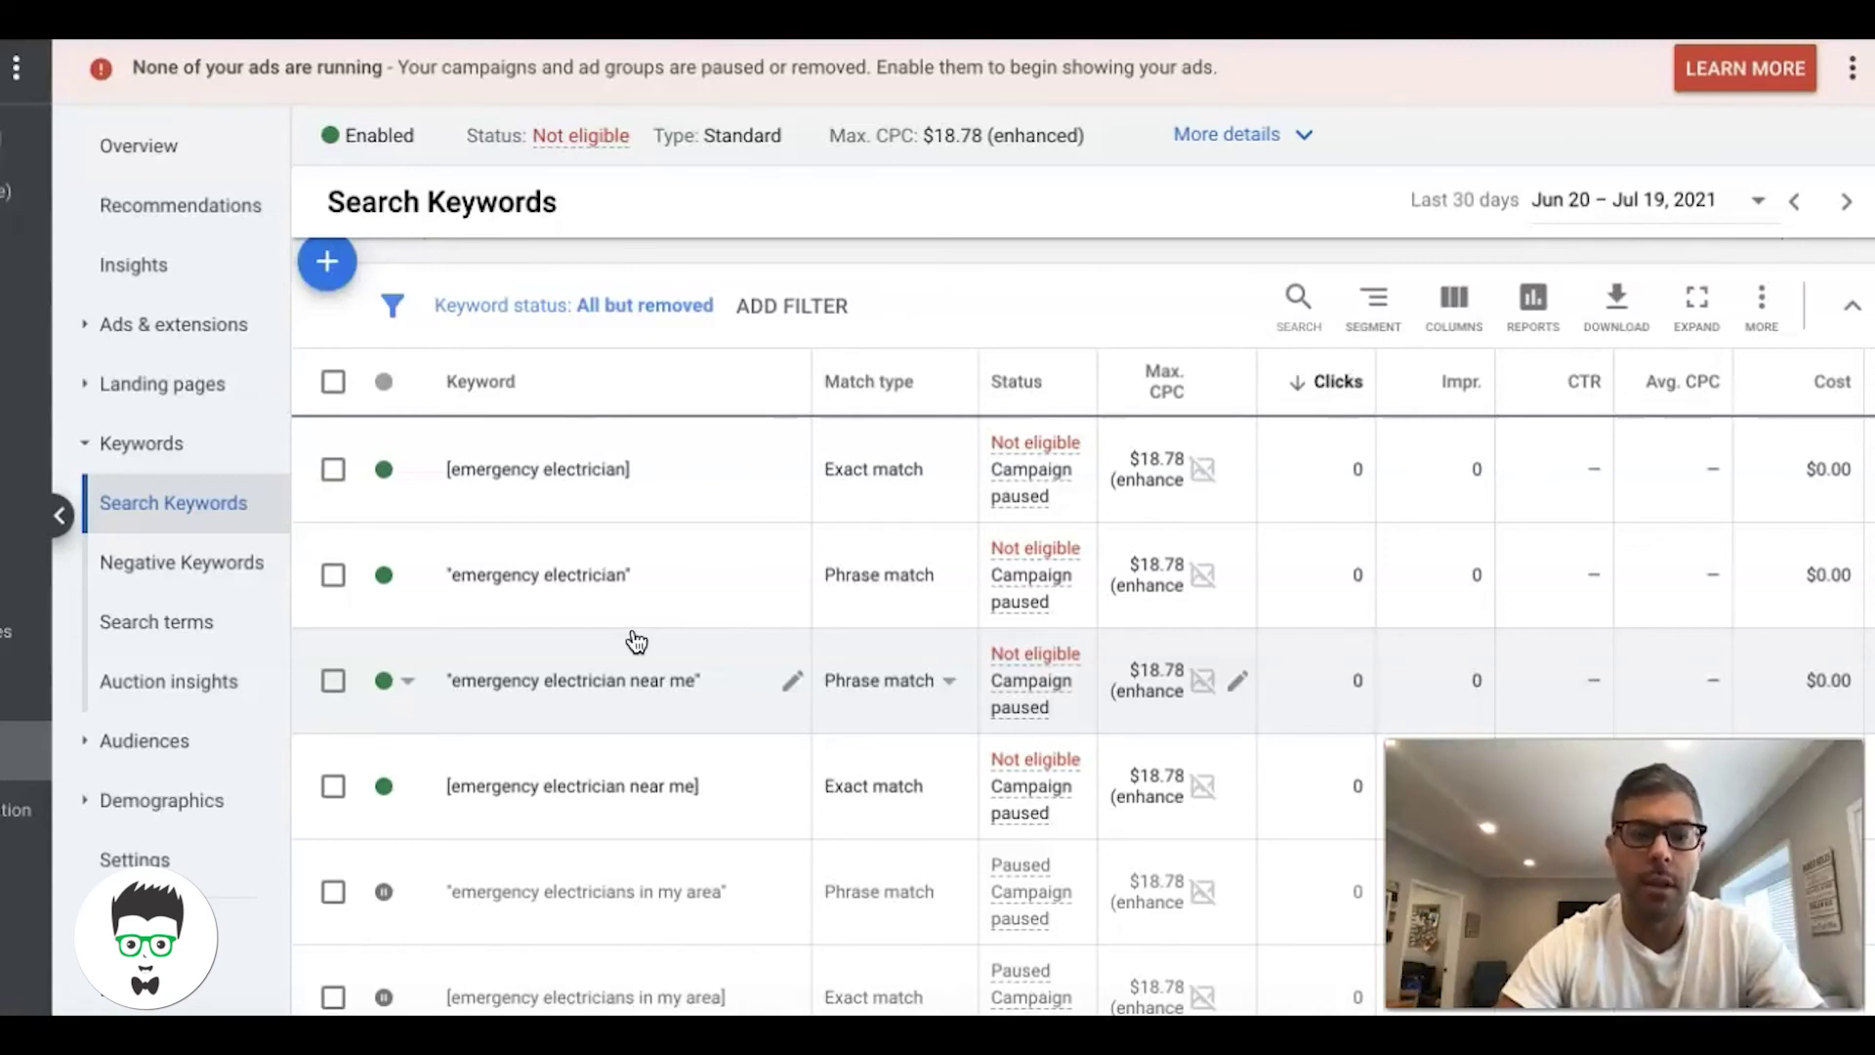
{"action": "left_click", "coordinate": [807, 576]}
{"action": "scroll", "coordinate": [807, 576], "scroll_direction": "down", "scroll_amount": 5}
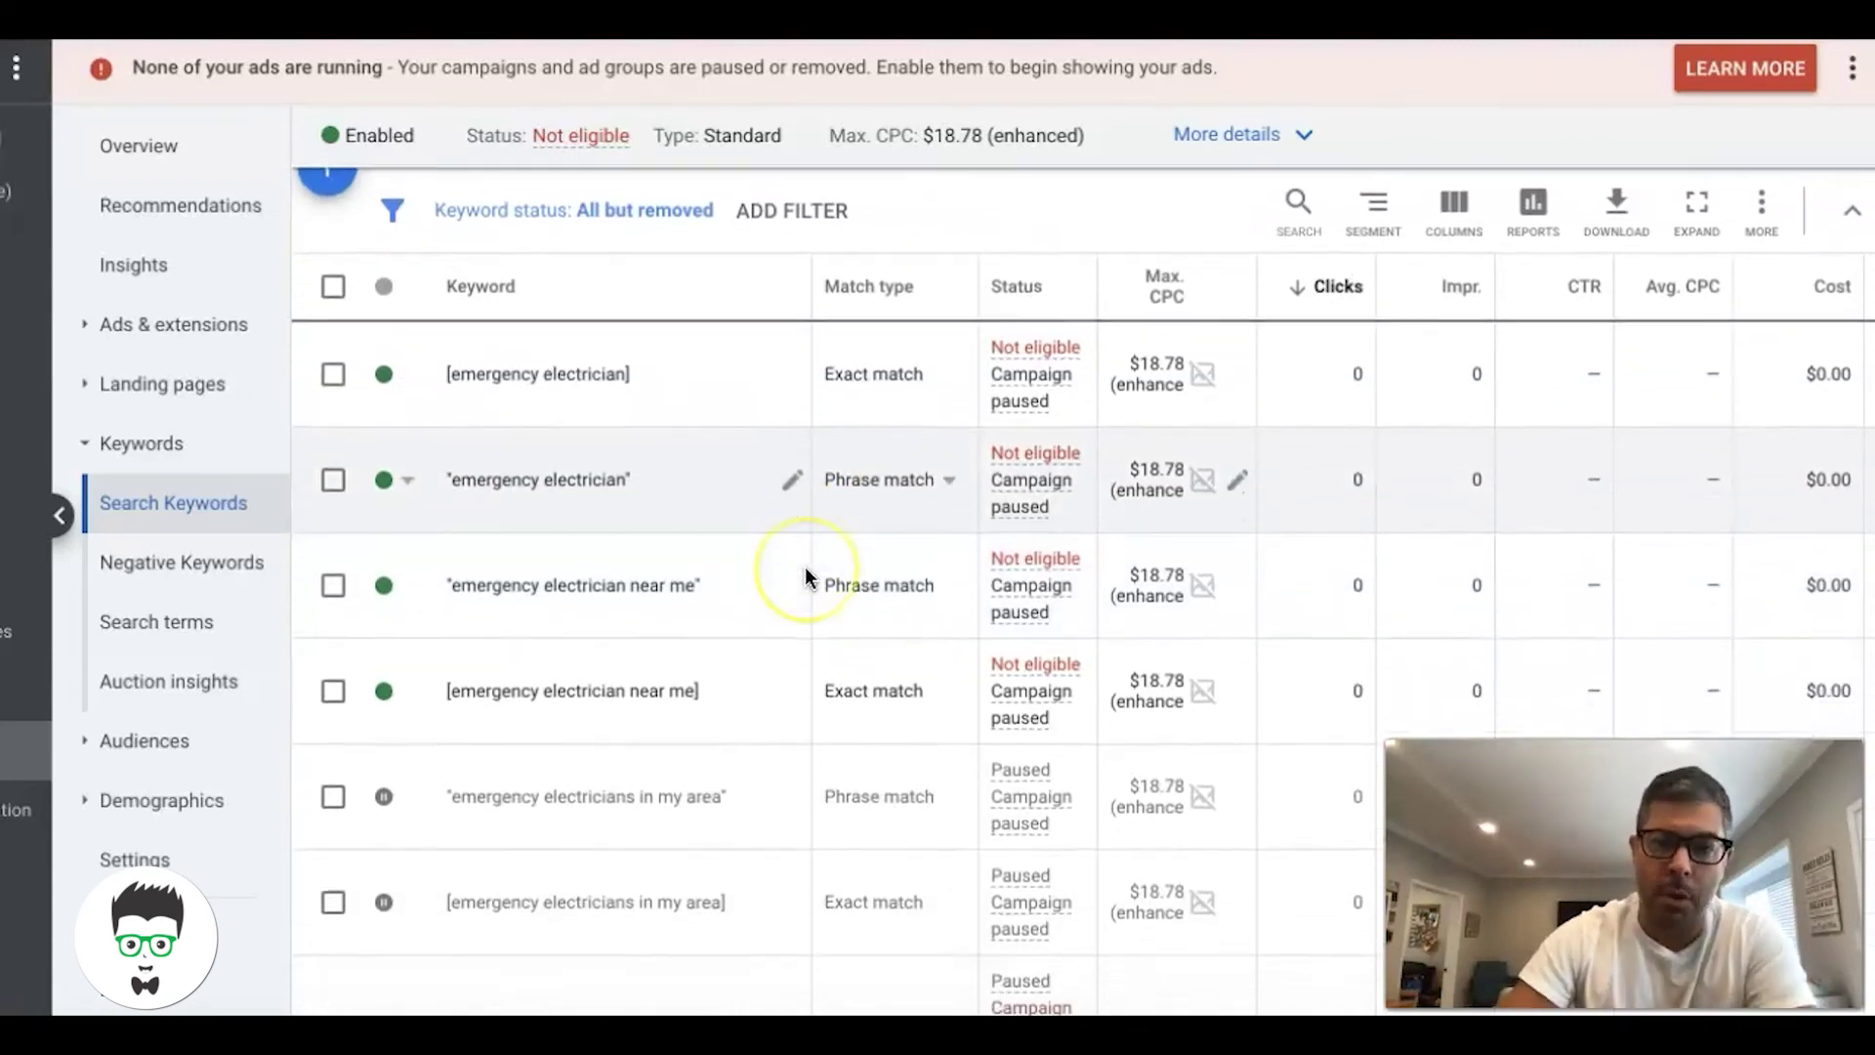
{"action": "scroll", "coordinate": [807, 576], "scroll_direction": "down", "scroll_amount": 3}
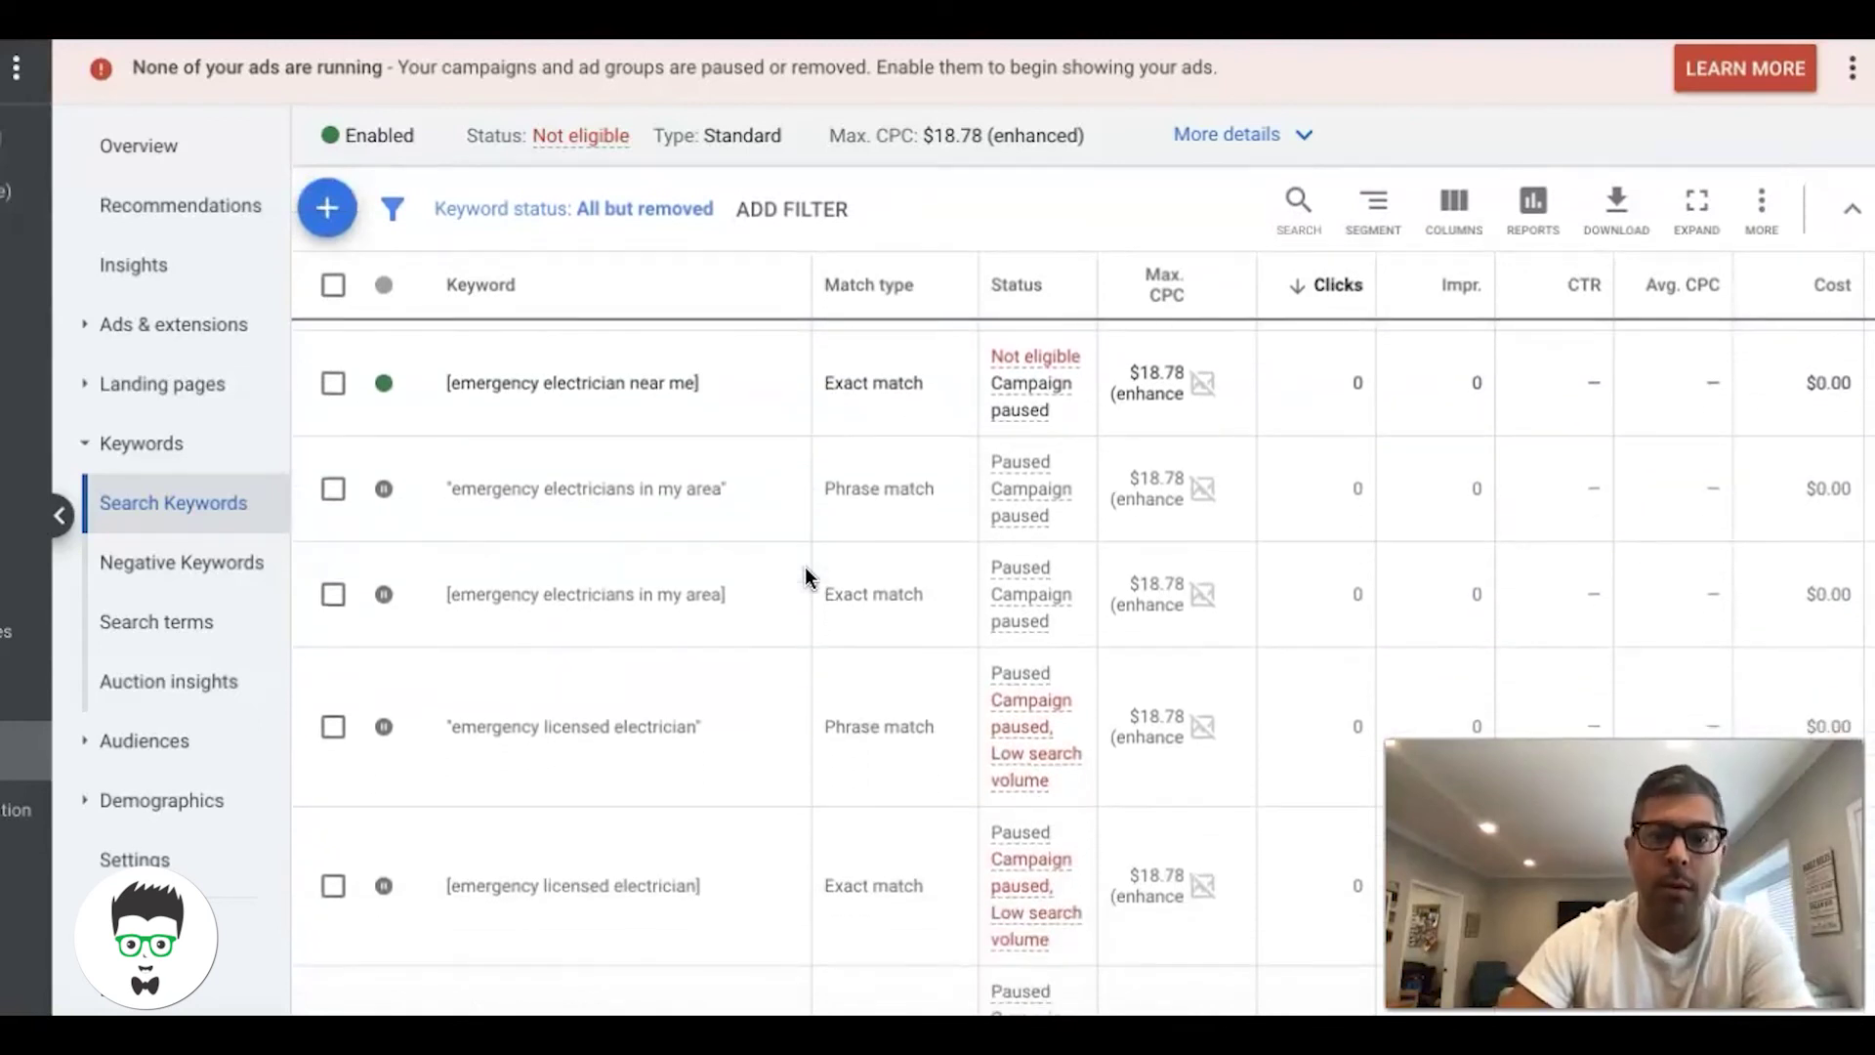
{"action": "scroll", "coordinate": [807, 576], "scroll_direction": "up", "scroll_amount": 2}
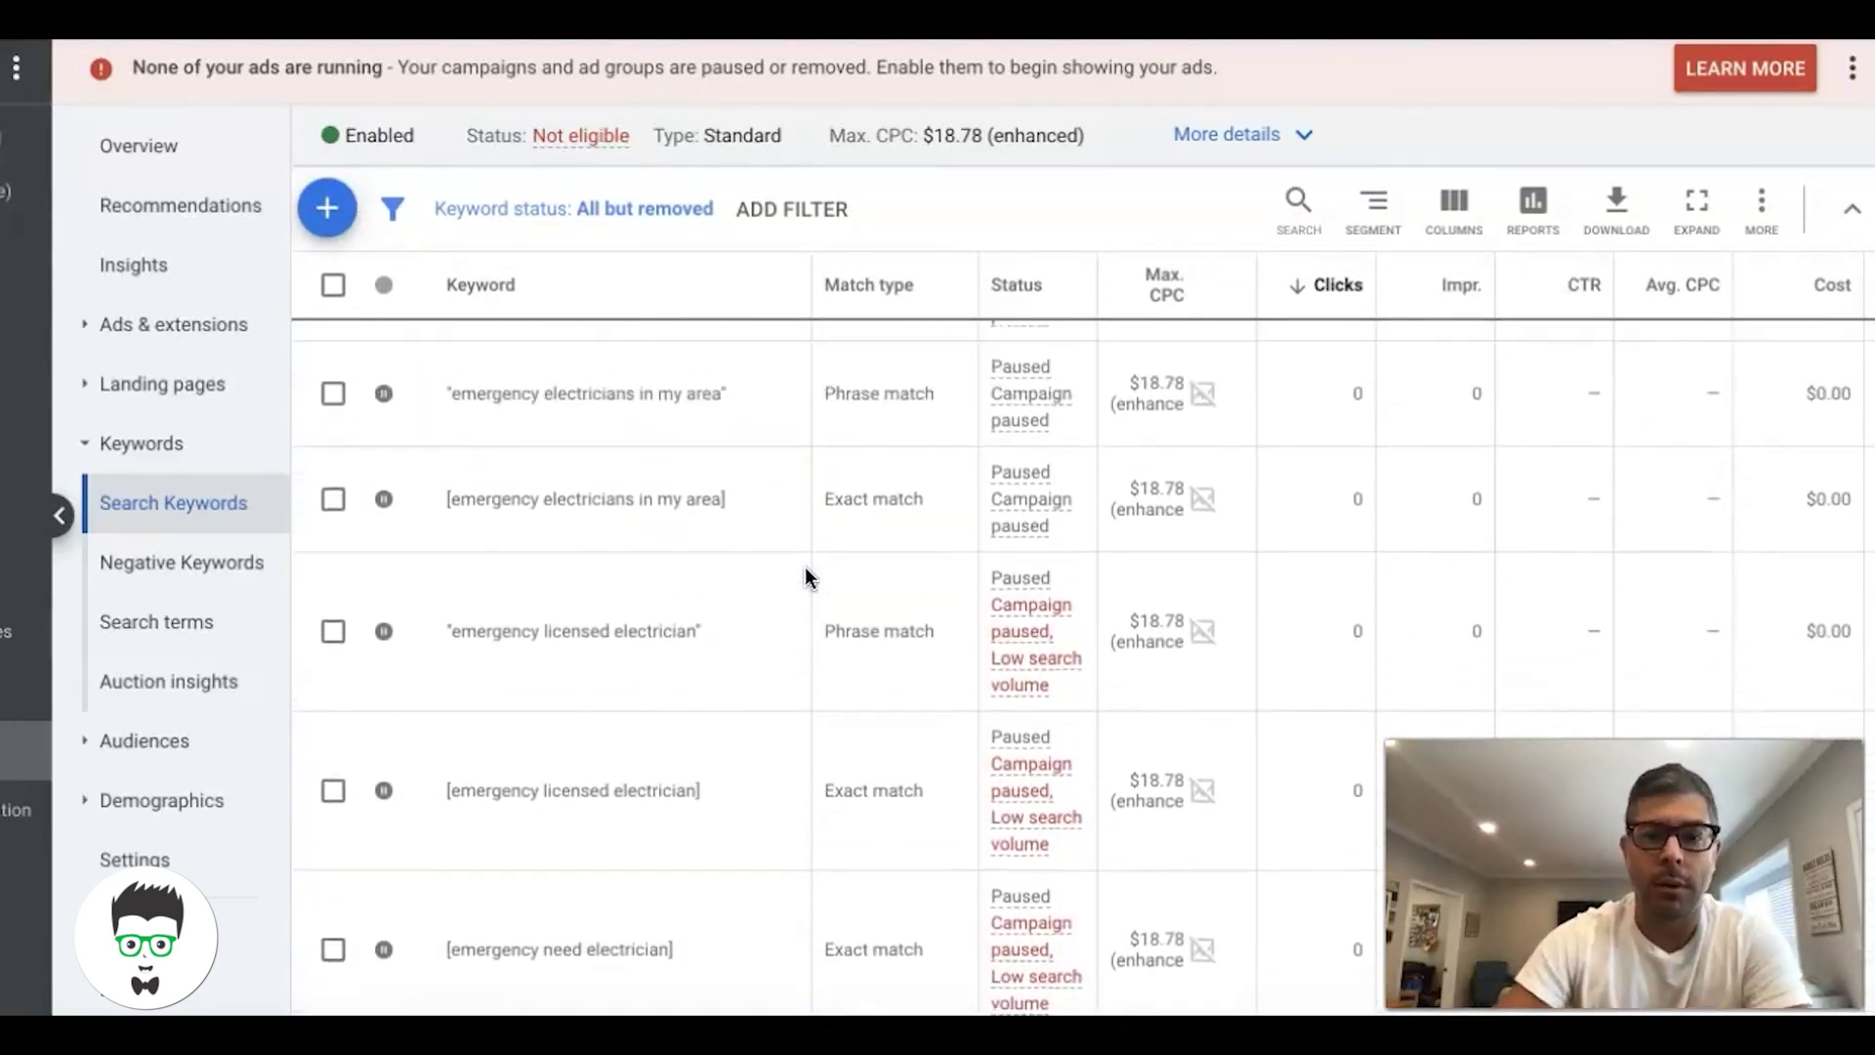
{"action": "scroll", "coordinate": [807, 576], "scroll_direction": "up", "scroll_amount": 1}
{"action": "left_click", "coordinate": [587, 602]}
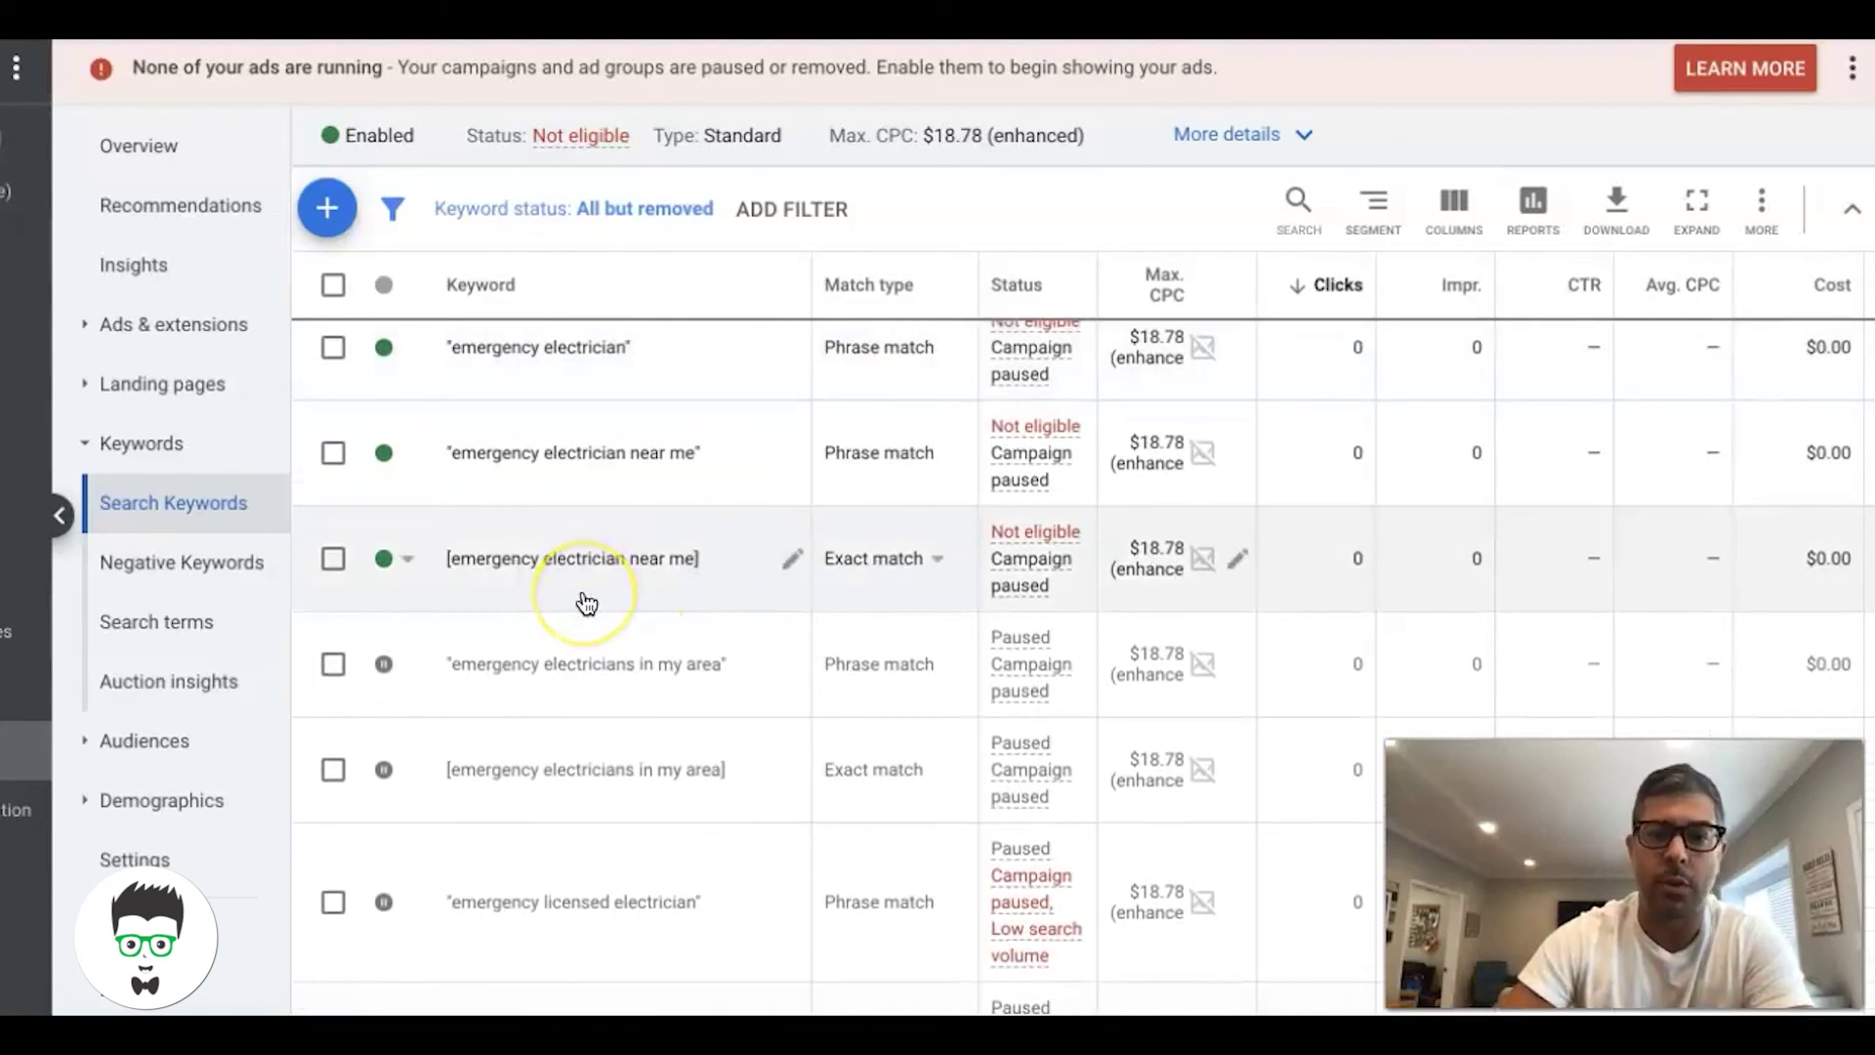
{"action": "scroll", "coordinate": [732, 619], "scroll_direction": "up", "scroll_amount": 2}
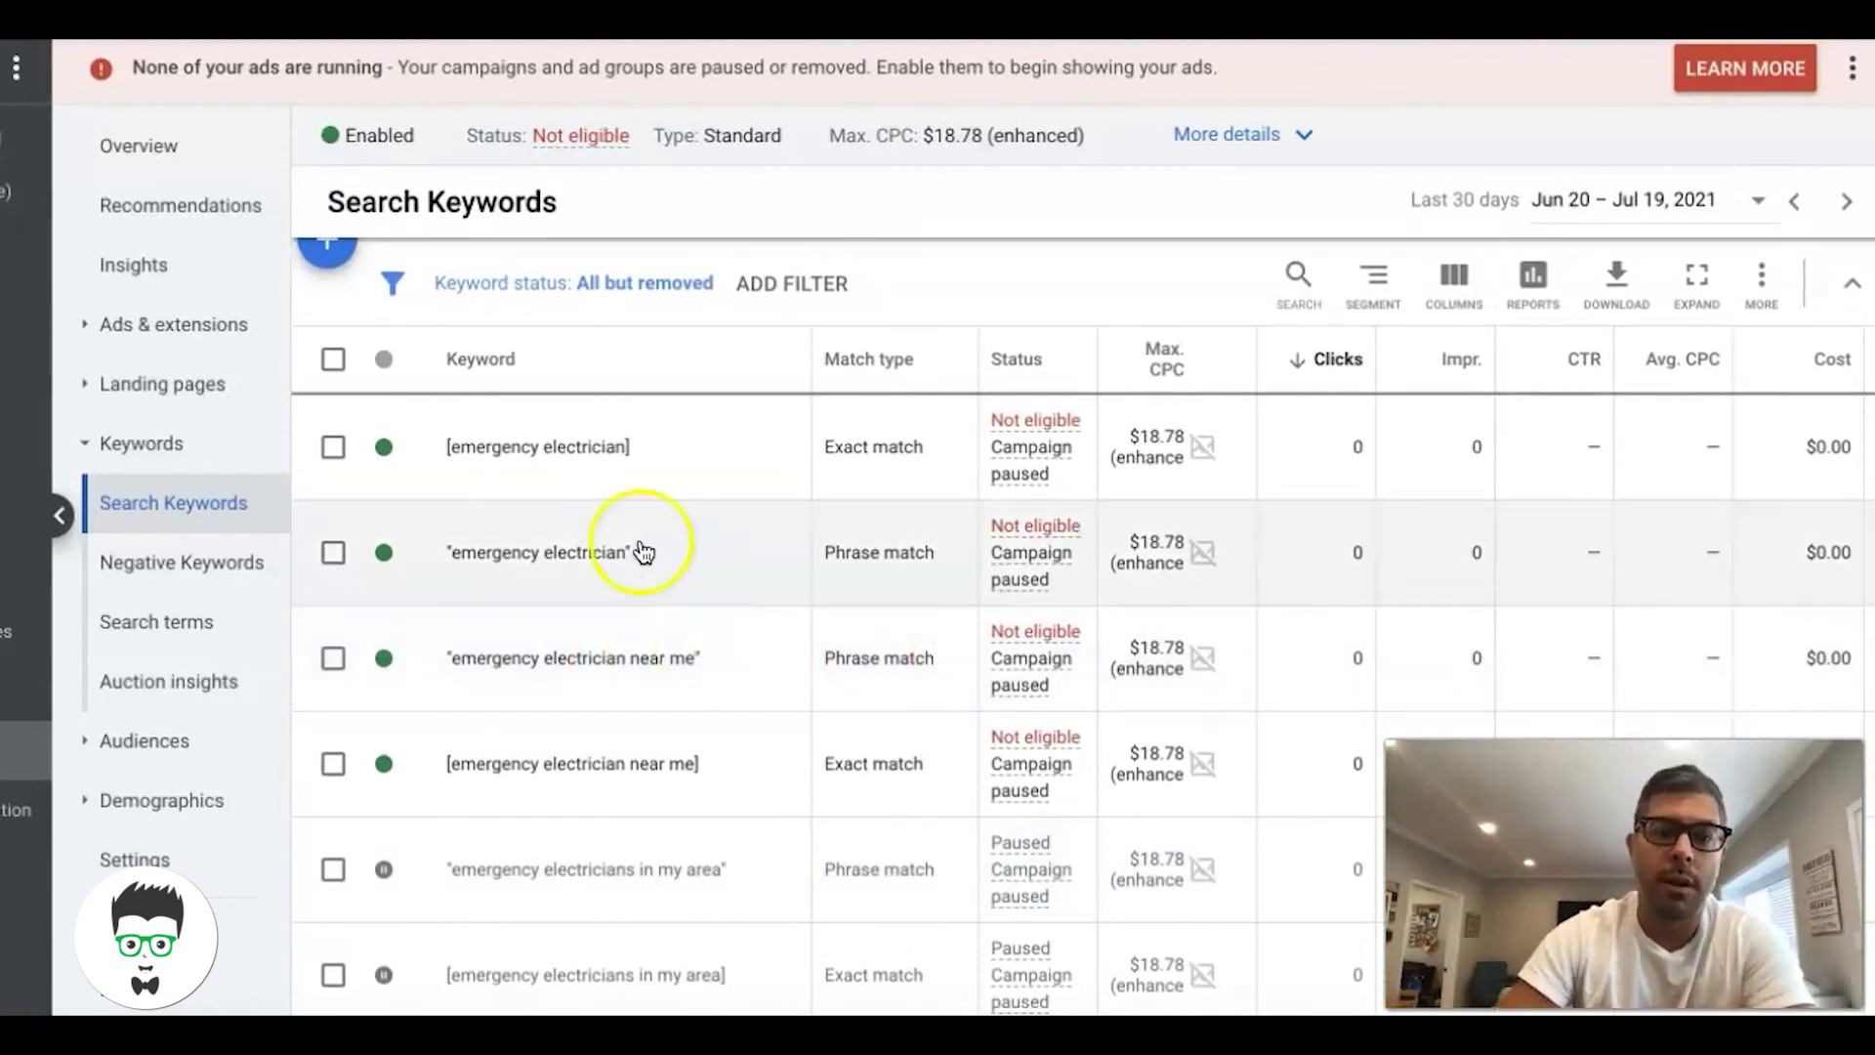
{"action": "scroll", "coordinate": [586, 489], "scroll_direction": "up", "scroll_amount": 2}
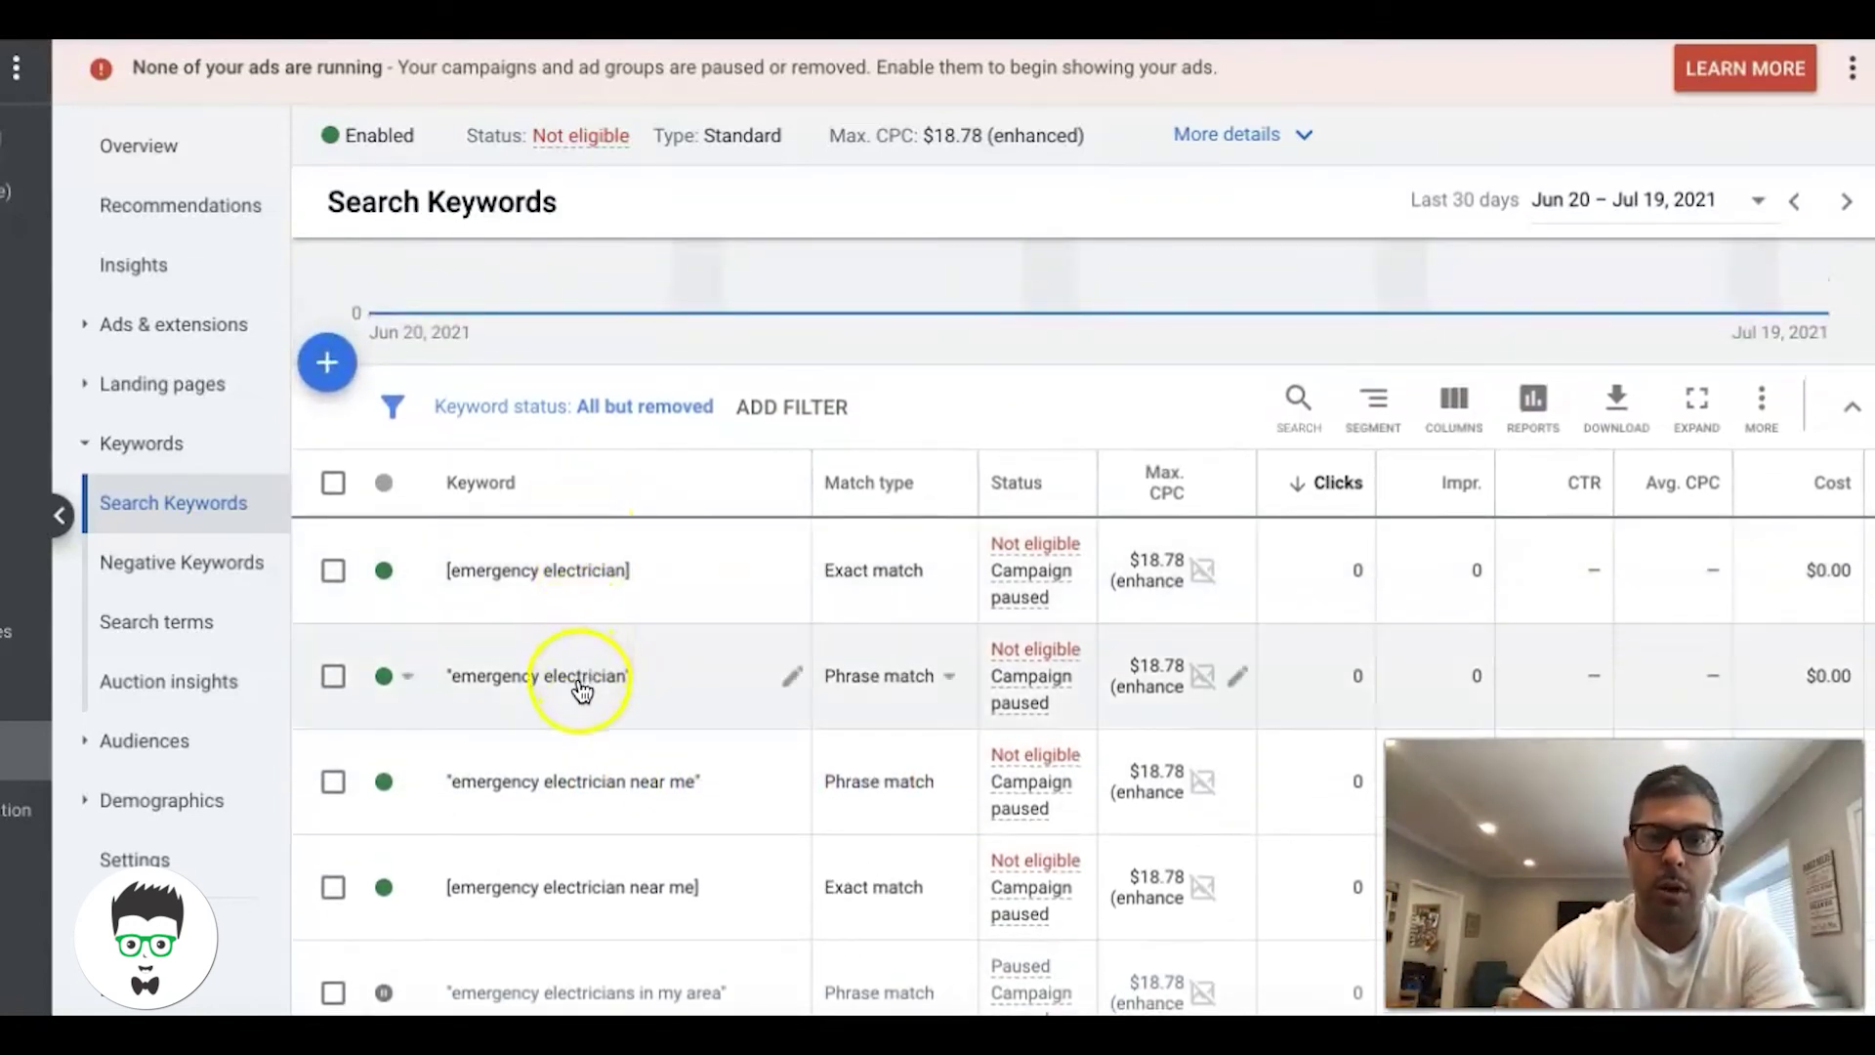